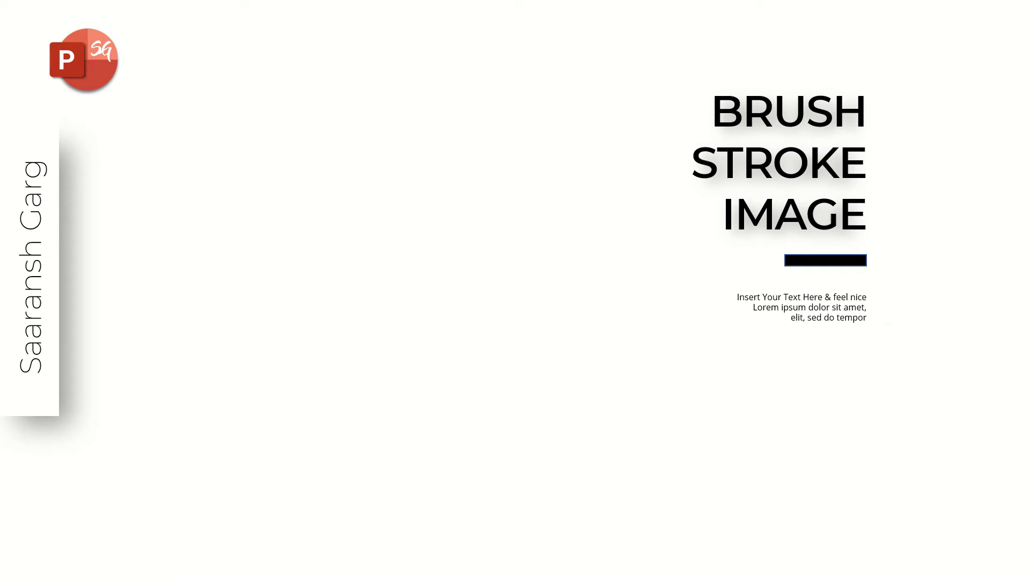
Play the finished slide's brush-stroke Wipe animations in the slideshow preview
{"action": "left_click", "coordinate": [398, 276]}
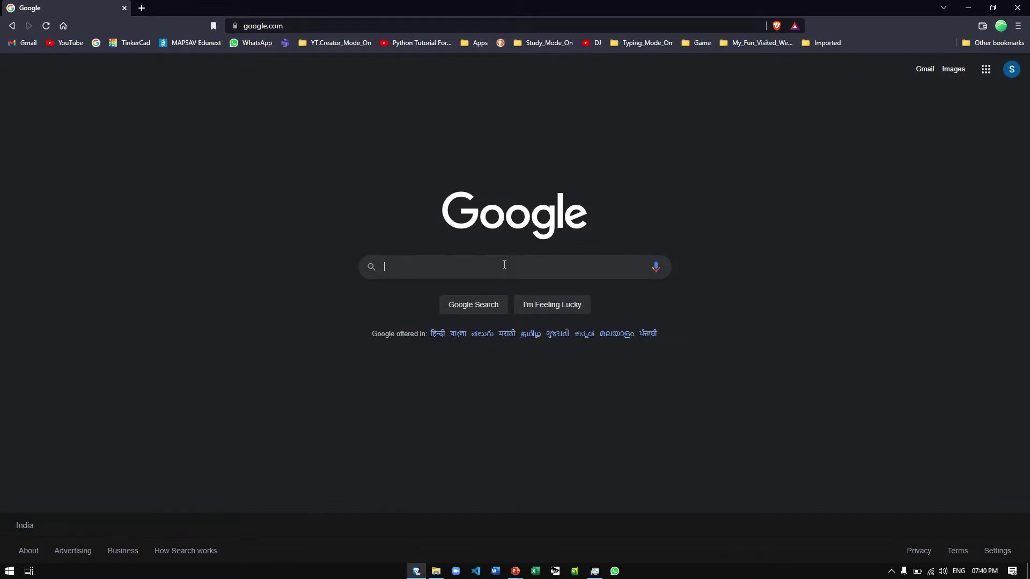
Search Google for 'freepik' and open the Freepik website
{"action": "left_click", "coordinate": [504, 264]}
{"action": "type", "text": "freep"}
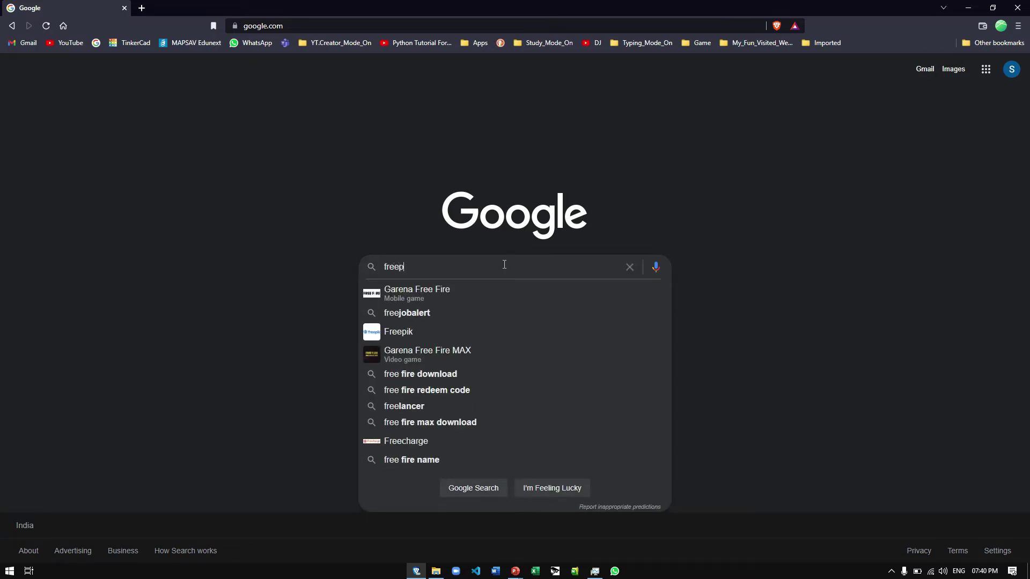
{"action": "type", "text": "ik"}
{"action": "key", "text": "Return"}
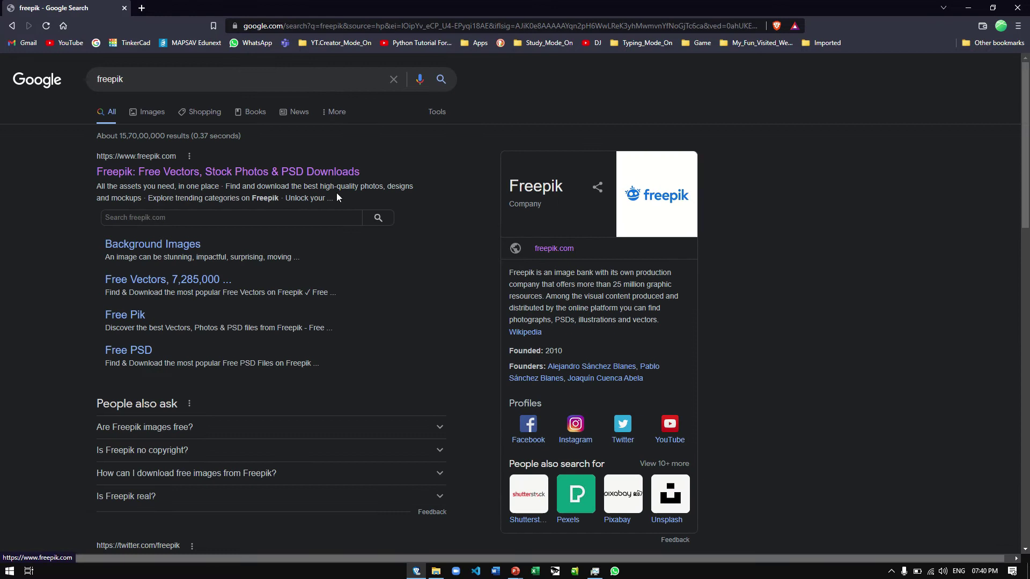
{"action": "left_click", "coordinate": [289, 172]}
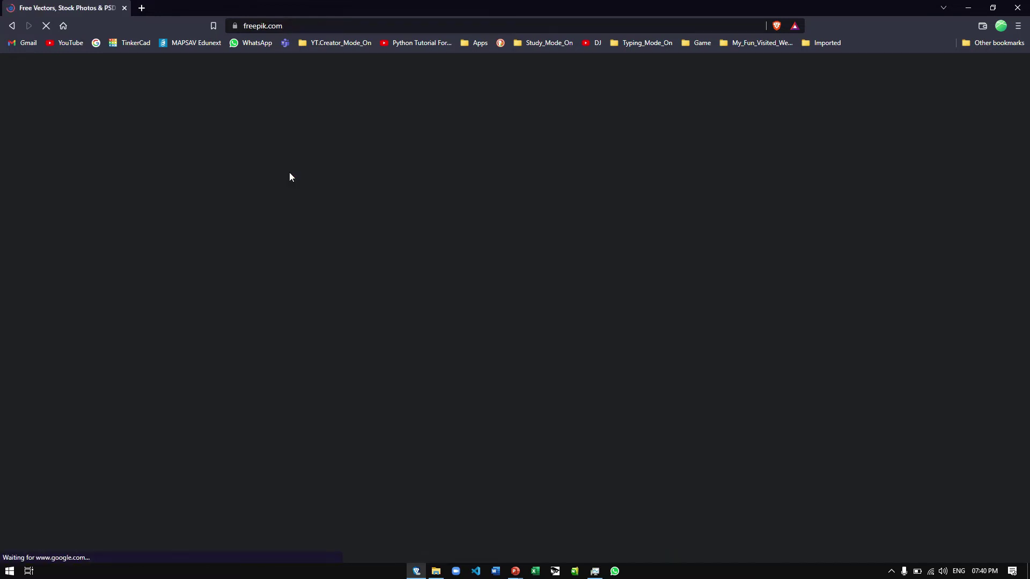
Search Freepik for 'brush stroke' and browse the image results
{"action": "type", "text": "brush stroke"}
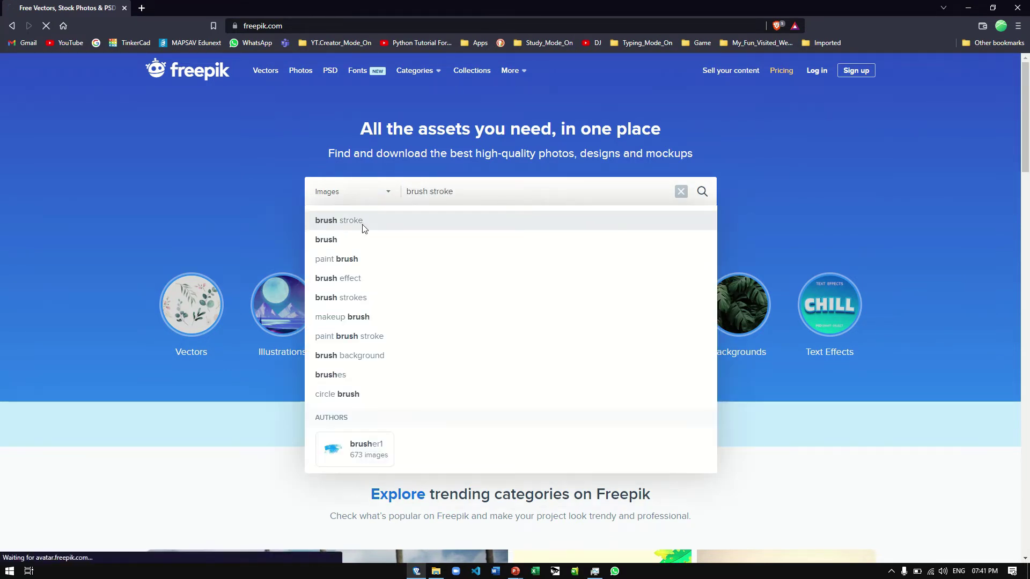
{"action": "left_click", "coordinate": [354, 221]}
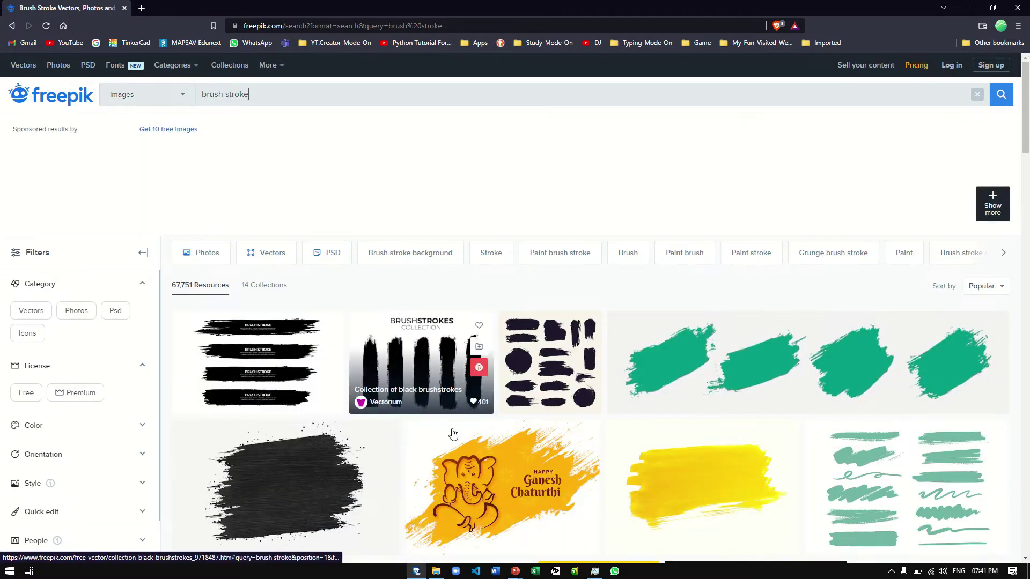
{"action": "scroll", "coordinate": [416, 423], "scroll_direction": "down", "scroll_amount": 2}
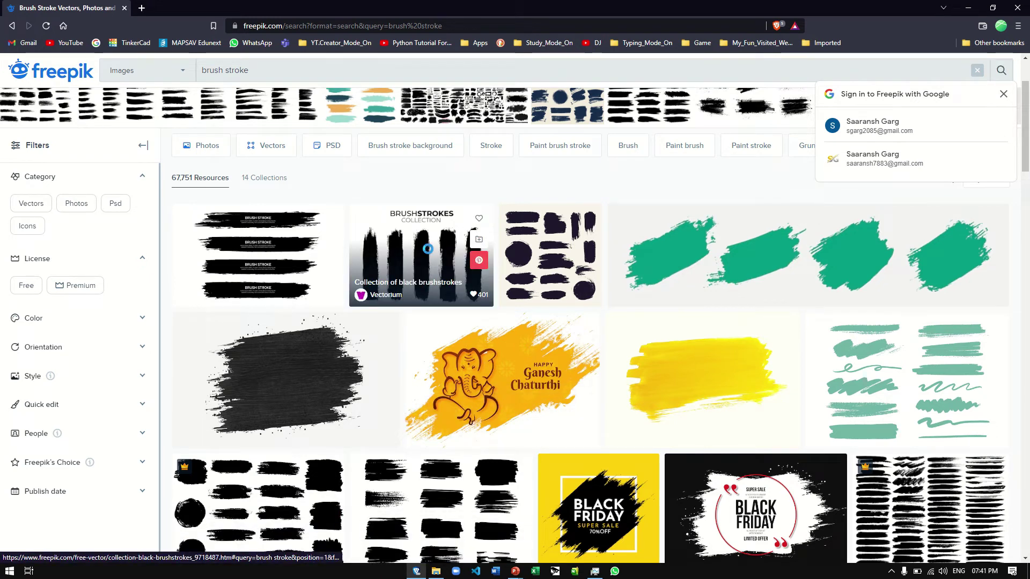
Free-download the black brushstrokes collection with attribution and open the downloaded zip
{"action": "left_click", "coordinate": [450, 283]}
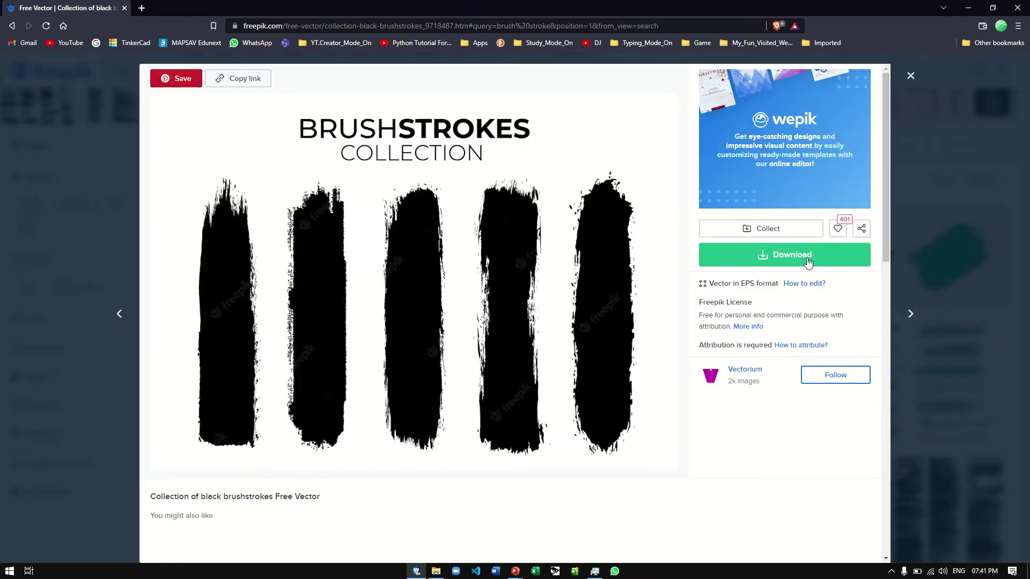
{"action": "left_click", "coordinate": [809, 262]}
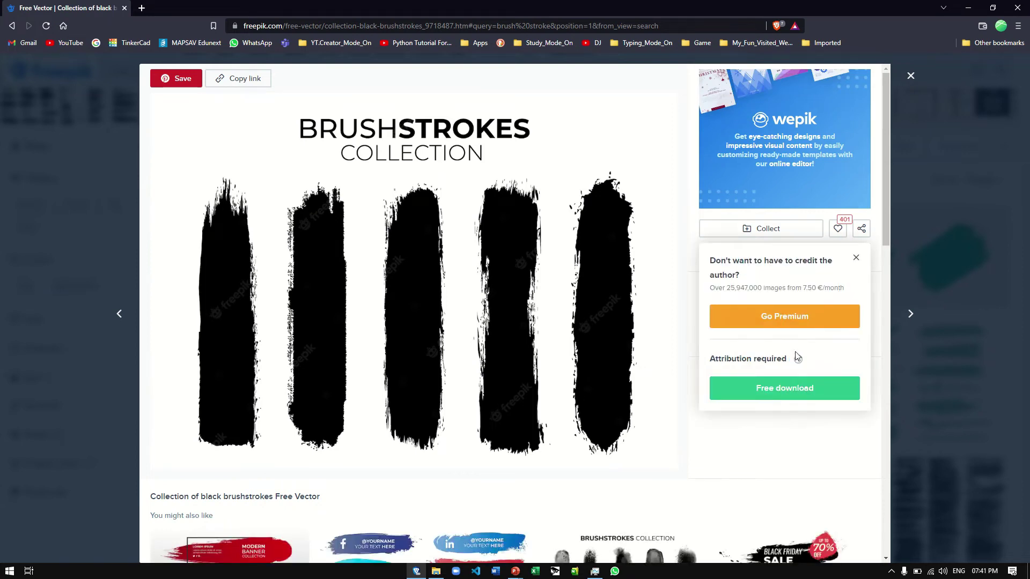
{"action": "left_click", "coordinate": [796, 390]}
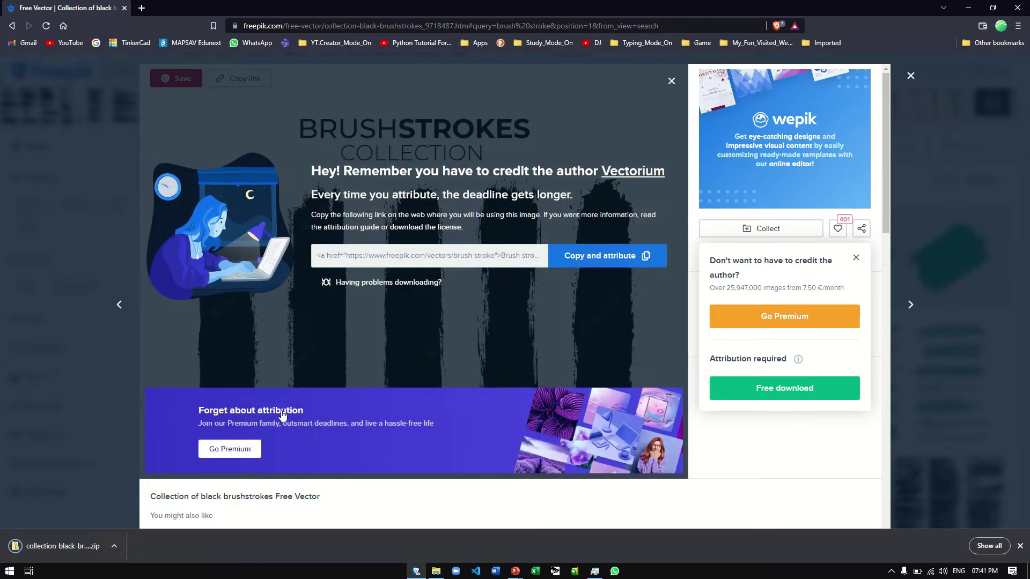
{"action": "left_click", "coordinate": [75, 555]}
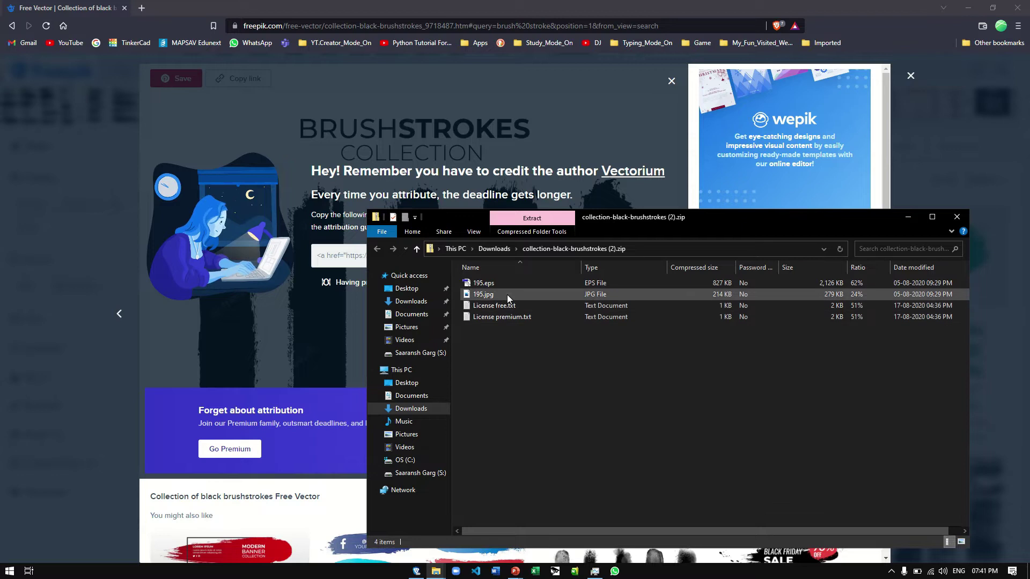
Open the extracted collection-black-brushstrokes folder in Downloads, then return to Chrome
{"action": "left_click", "coordinate": [494, 249]}
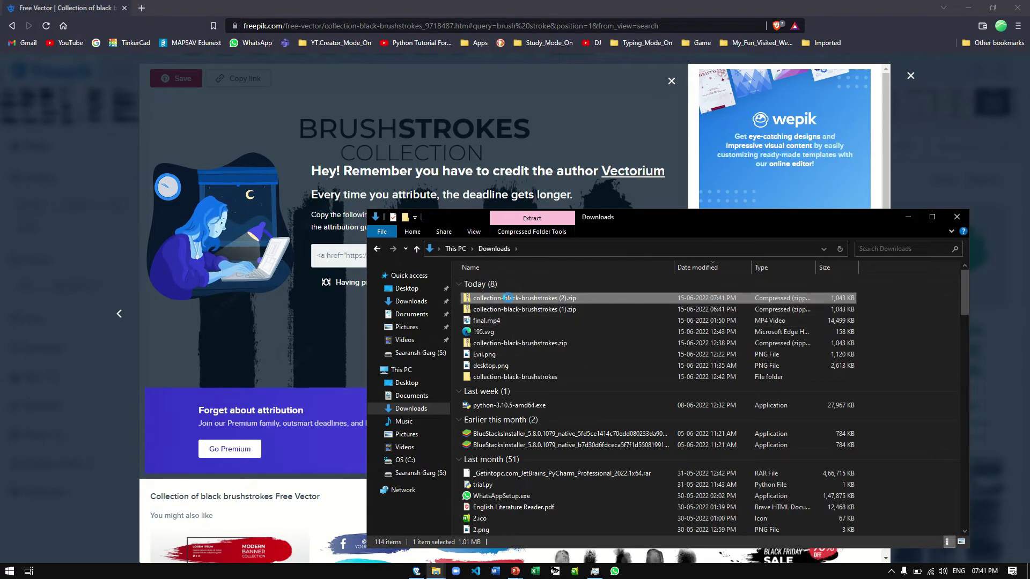
{"action": "right_click", "coordinate": [507, 298]}
{"action": "mouse_move", "coordinate": [550, 82]}
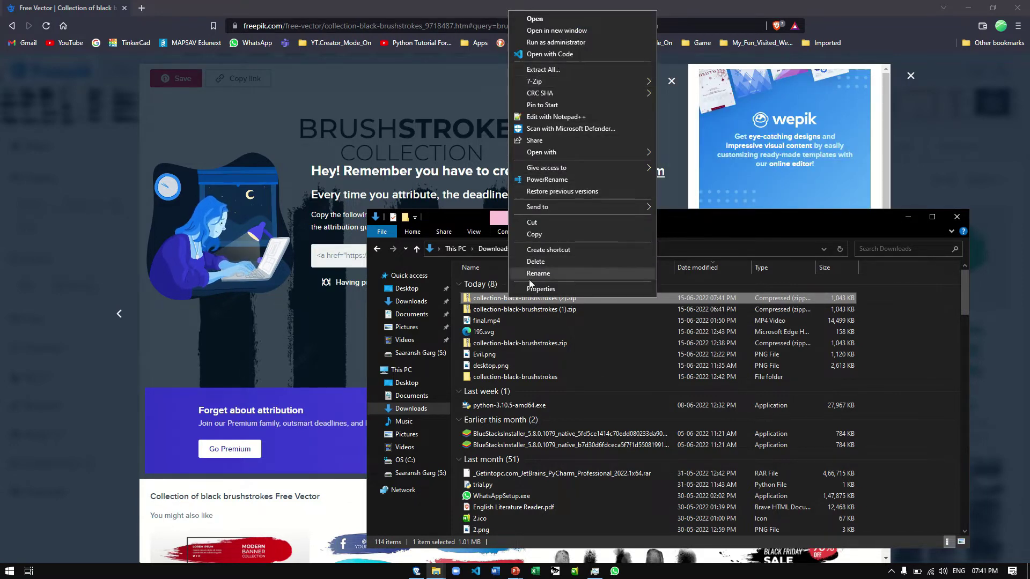
{"action": "left_click", "coordinate": [538, 378]}
{"action": "double_click", "coordinate": [538, 378]}
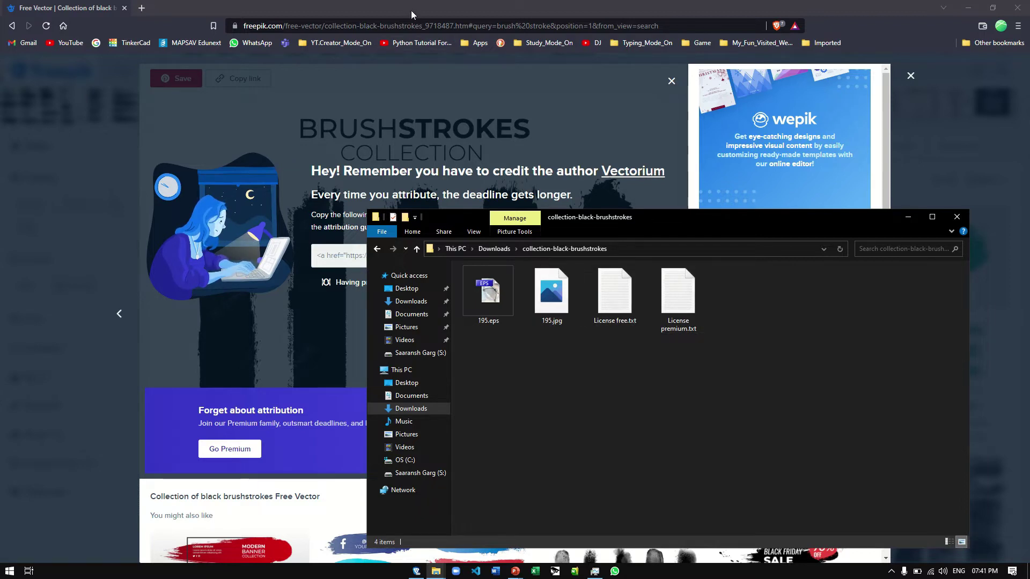
{"action": "left_click", "coordinate": [421, 25]}
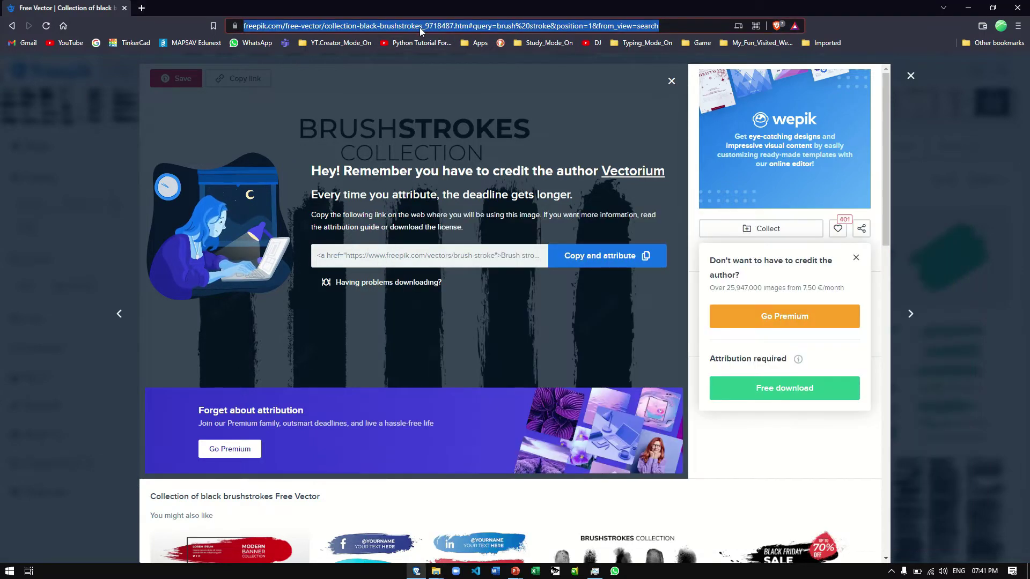
Load google.com and search for 'jpeg to svg'
{"action": "type", "text": "google.com"}
{"action": "key", "text": "Return"}
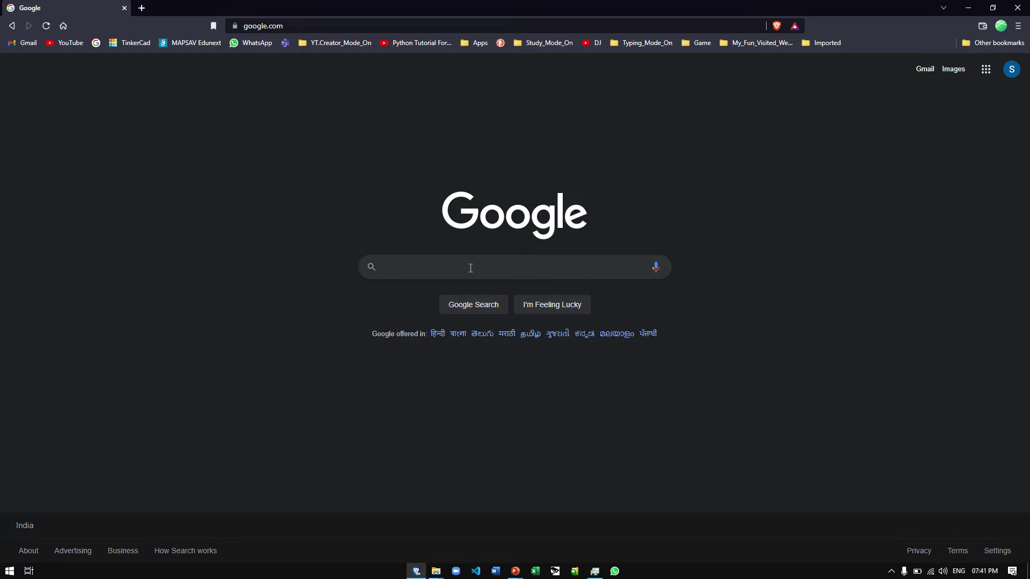
{"action": "type", "text": "jpe"}
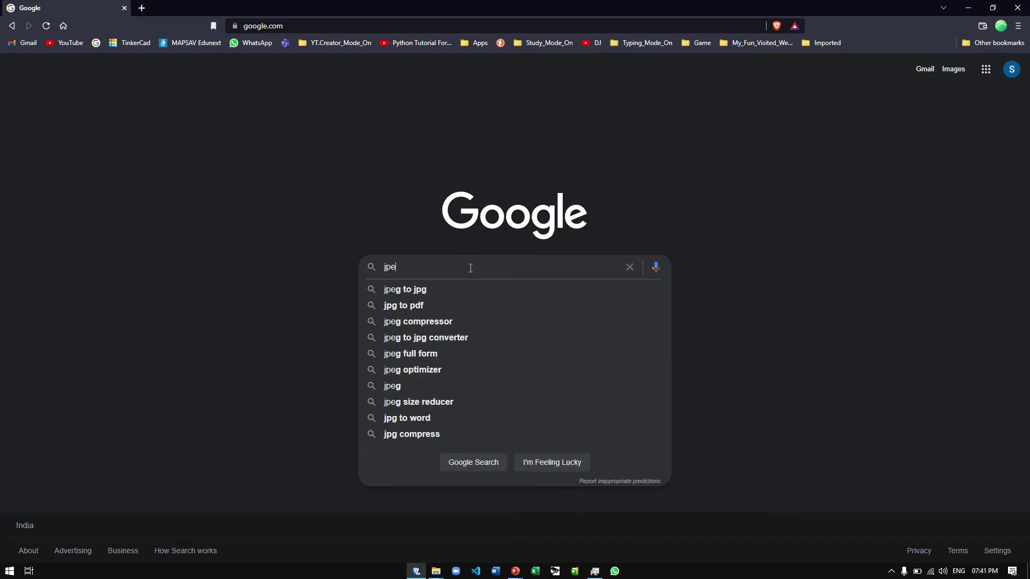
{"action": "type", "text": "g to sv"}
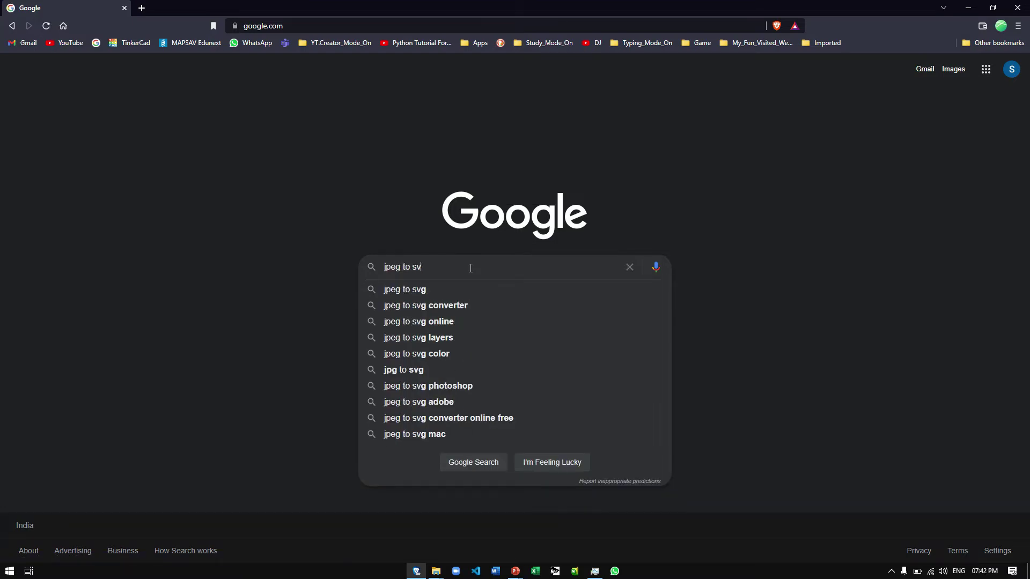
{"action": "type", "text": "g"}
{"action": "key", "text": "Return"}
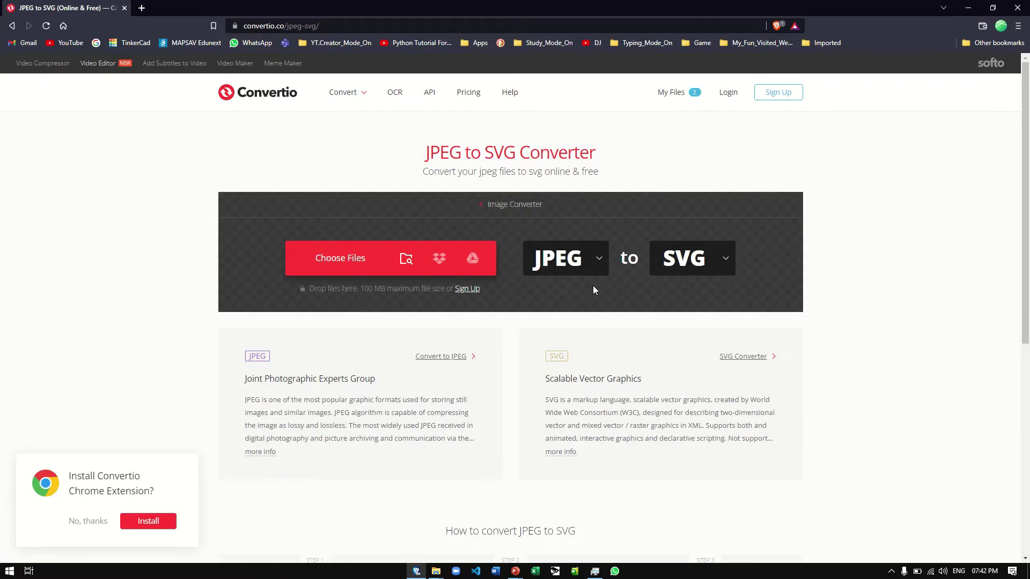
Upload 195.jpg from Downloads > collection-black-brushstrokes to Convertio and convert it to SVG
{"action": "left_click", "coordinate": [340, 261]}
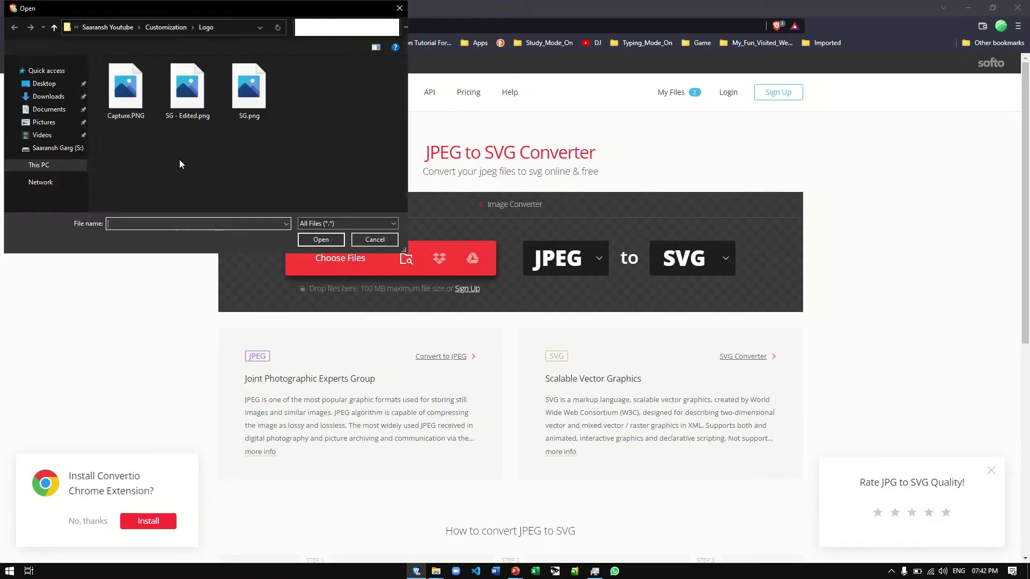
{"action": "left_click", "coordinate": [48, 131]}
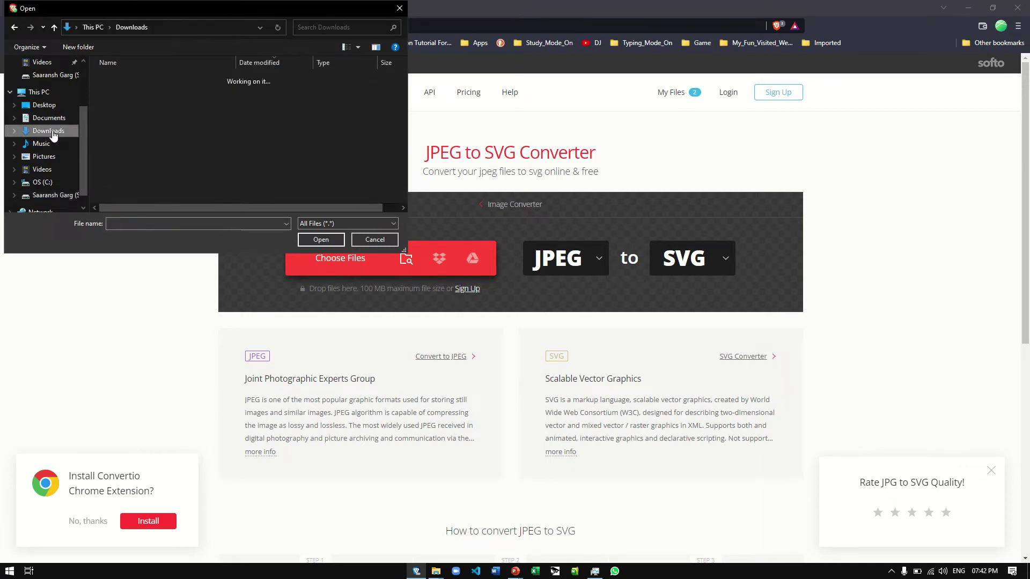
{"action": "double_click", "coordinate": [156, 172]}
{"action": "left_click", "coordinate": [187, 90]}
{"action": "left_click", "coordinate": [320, 239]}
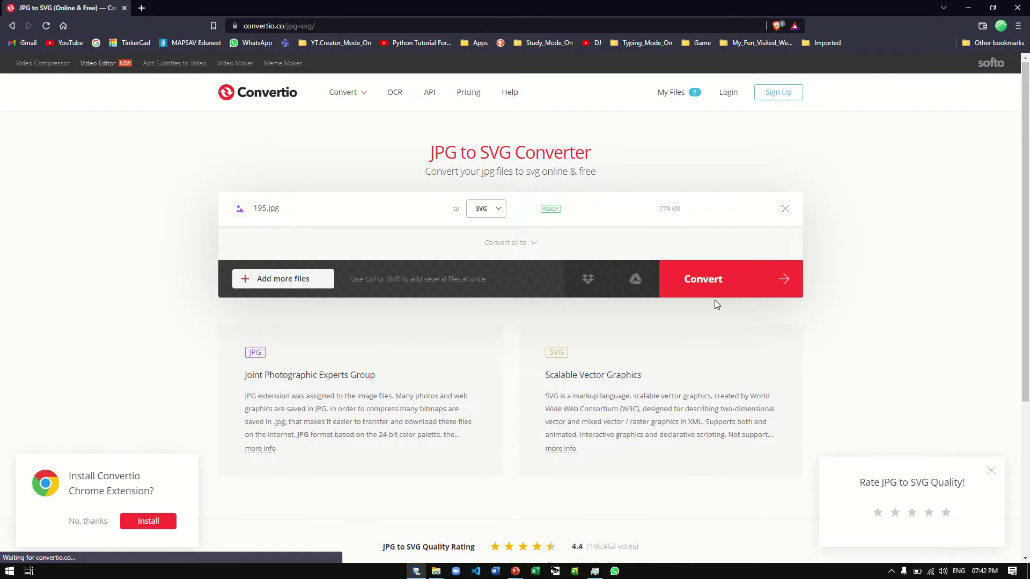
{"action": "left_click", "coordinate": [707, 279]}
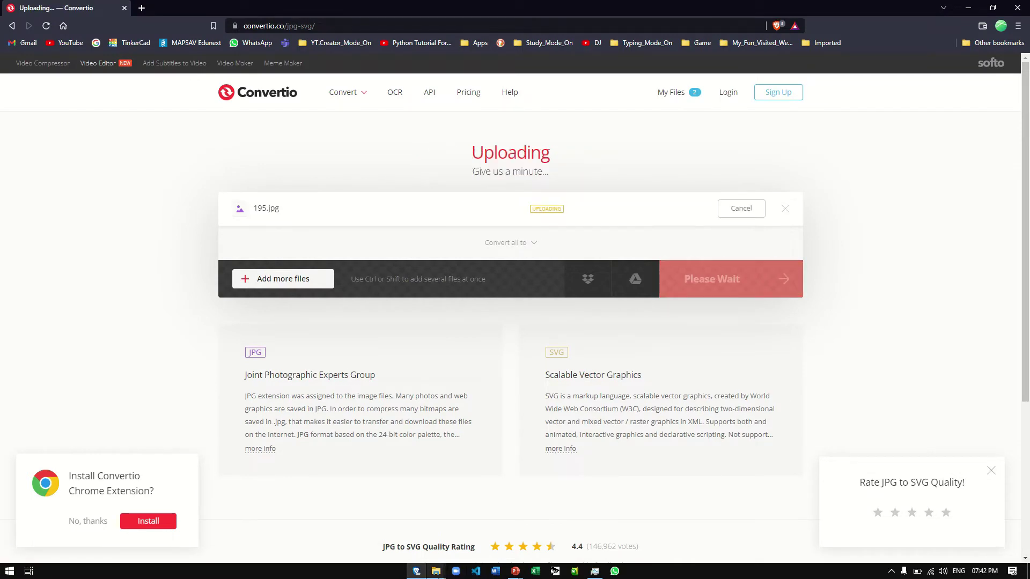
Select the converted 195.svg in the Downloads folder in File Explorer
{"action": "left_click", "coordinate": [436, 571]}
{"action": "left_click", "coordinate": [416, 534]}
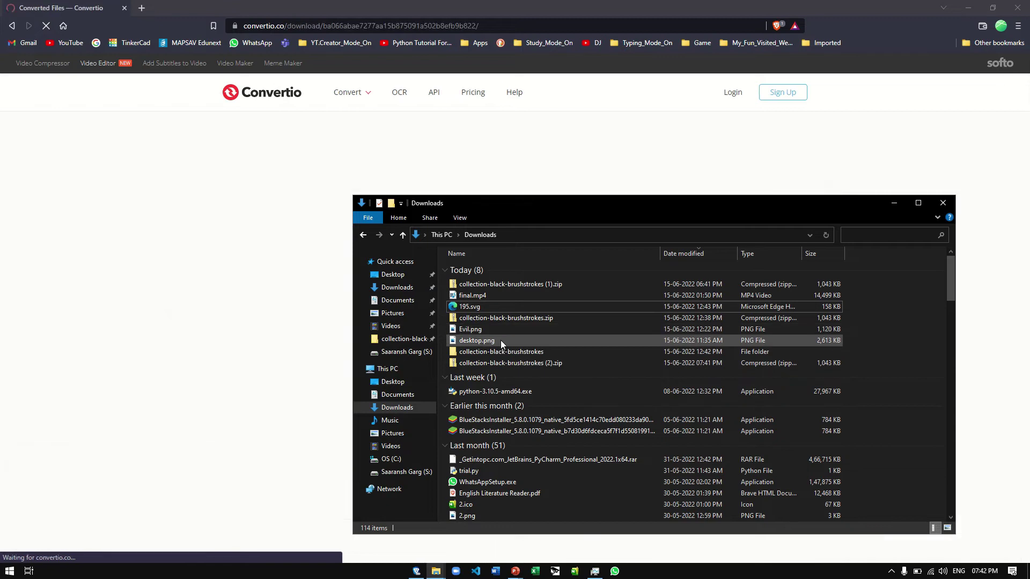
{"action": "left_click", "coordinate": [503, 306]}
Drag 195.svg into PowerPoint and move the brush-strokes graphic onto blank slide 3
{"action": "left_click_drag", "start_coordinate": [498, 309], "coordinate": [510, 569]}
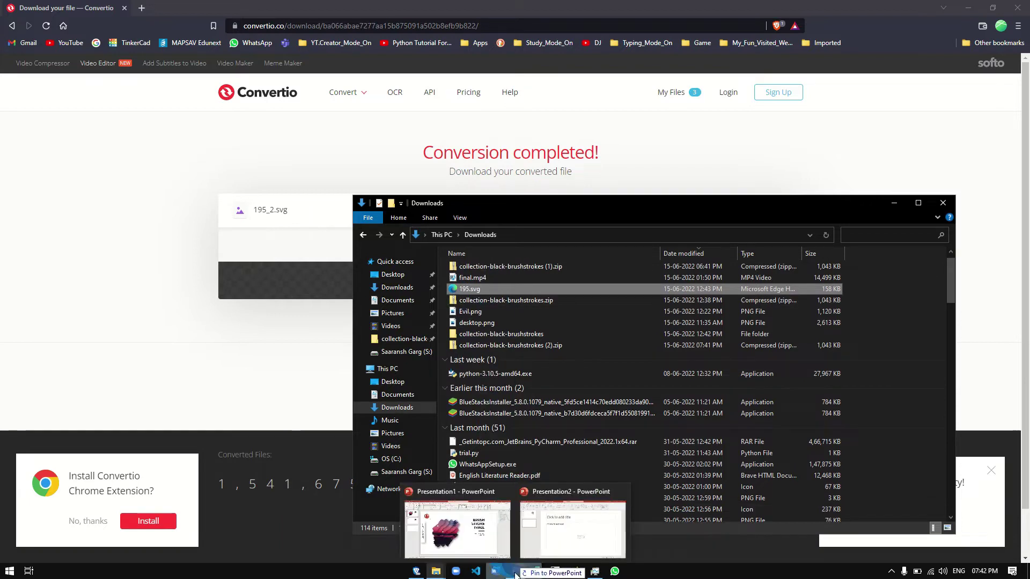
{"action": "left_click_drag", "start_coordinate": [514, 568], "coordinate": [468, 538]}
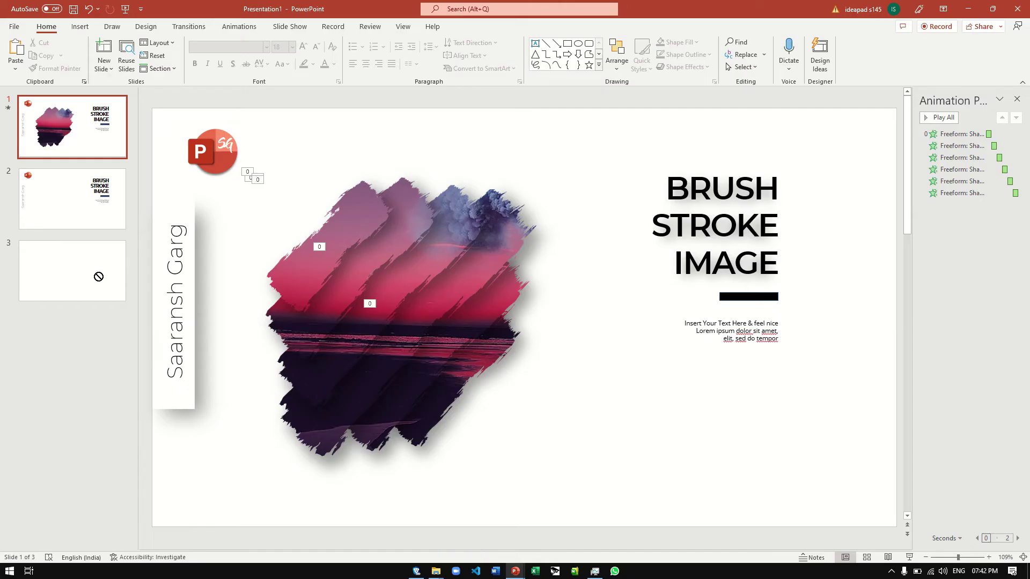
{"action": "left_click_drag", "start_coordinate": [634, 427], "coordinate": [634, 427]}
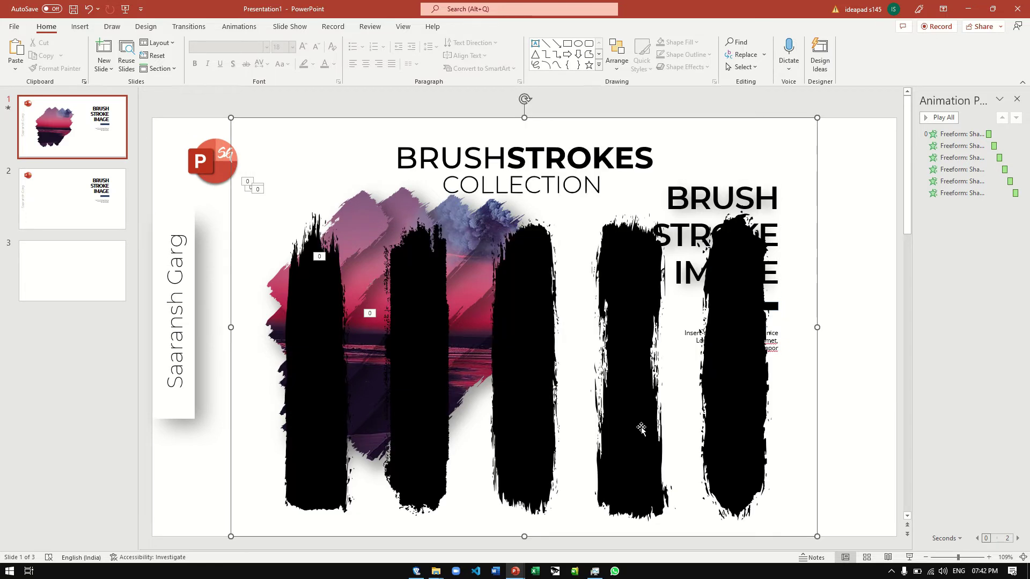
{"action": "key", "text": "Delete"}
{"action": "left_click", "coordinate": [88, 279]}
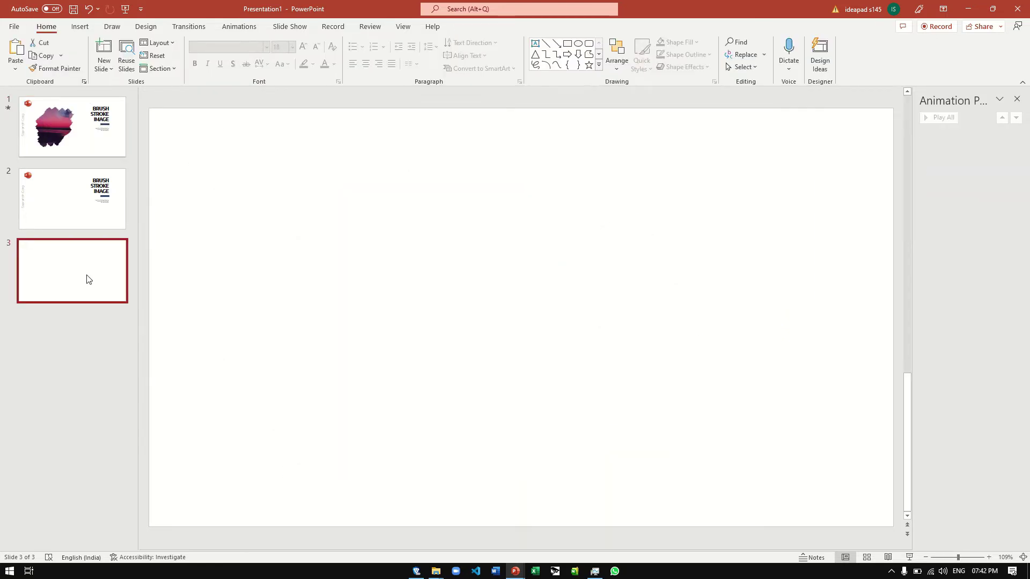
{"action": "key", "text": "ctrl+v"}
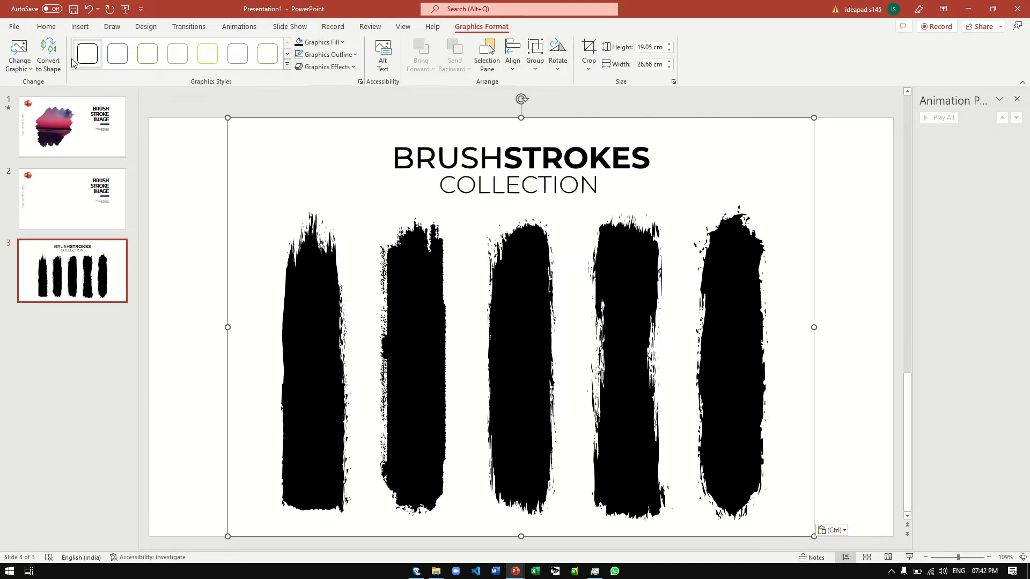
Convert the SVG to shapes and ungroup it into separate brush strokes
{"action": "left_click", "coordinate": [49, 56]}
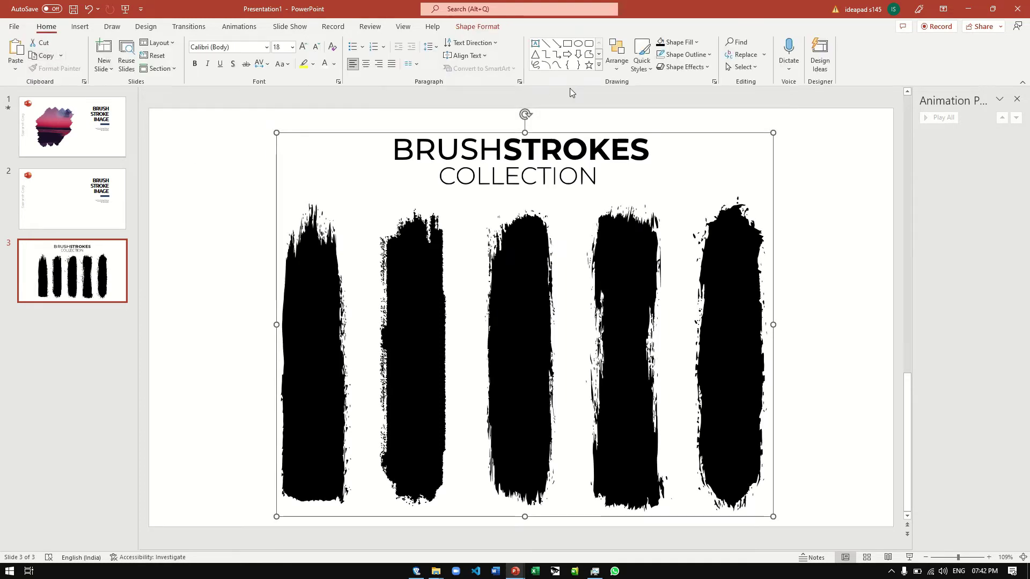
{"action": "left_click", "coordinate": [490, 27]}
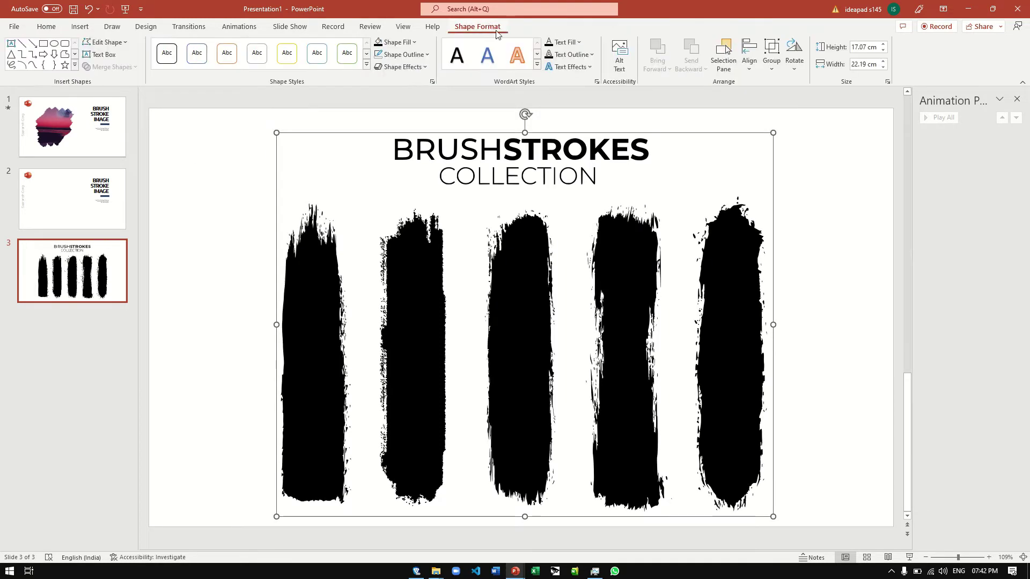
{"action": "left_click", "coordinate": [771, 62]}
{"action": "left_click", "coordinate": [779, 116]}
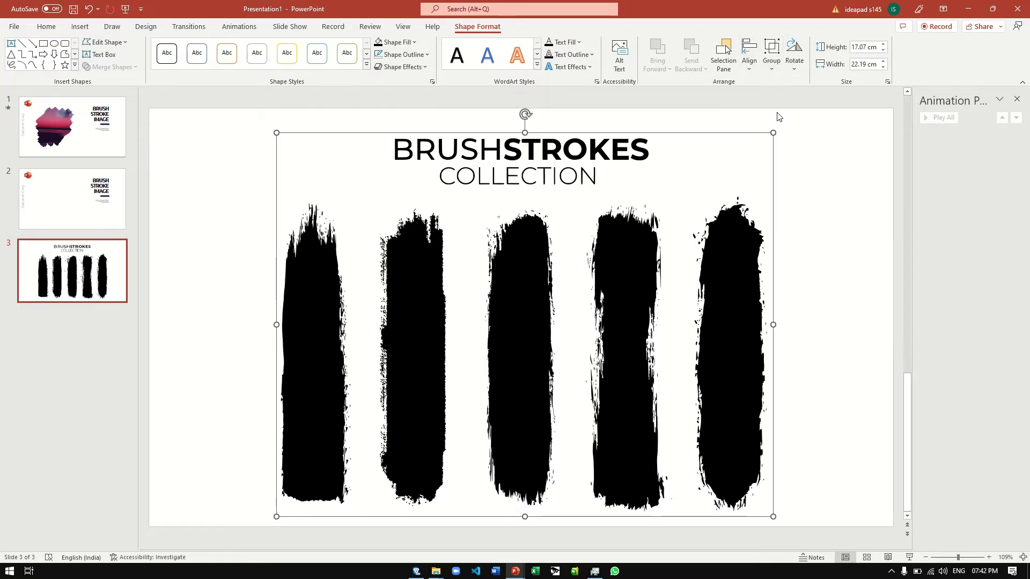
{"action": "left_click", "coordinate": [794, 150]}
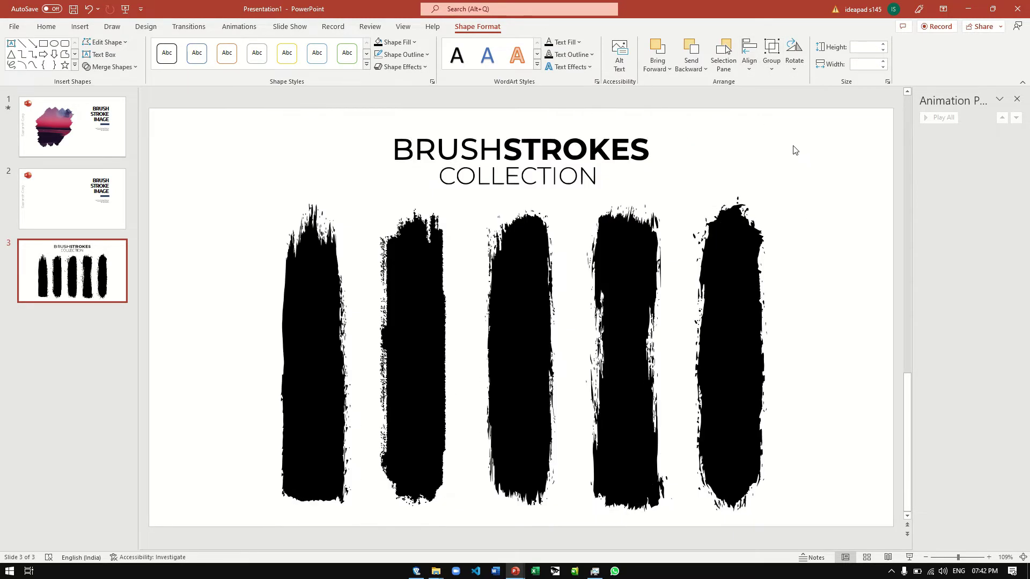
Cut the fourth brush stroke and delete slide 3
{"action": "left_click", "coordinate": [634, 252]}
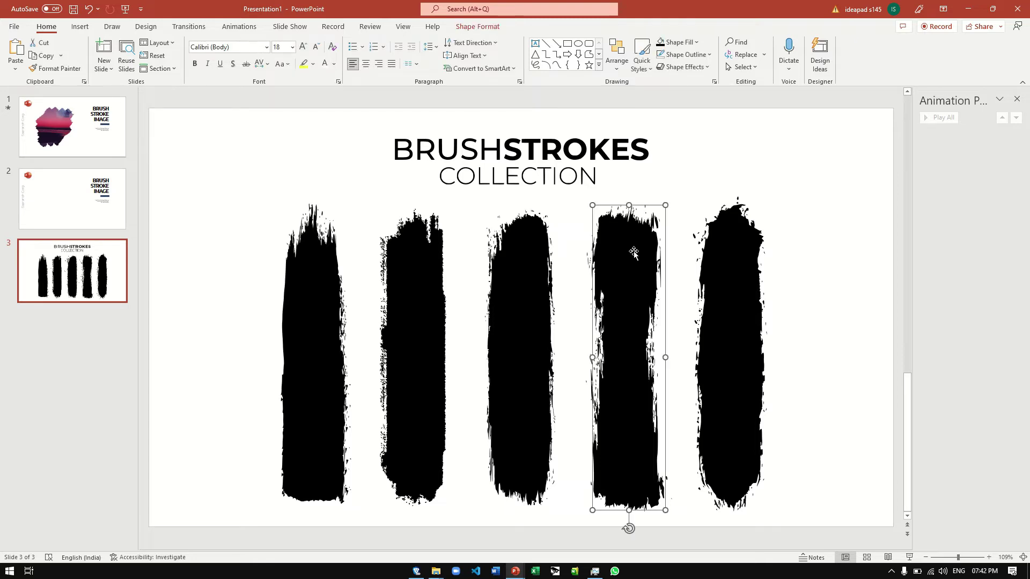
{"action": "key", "text": "Delete"}
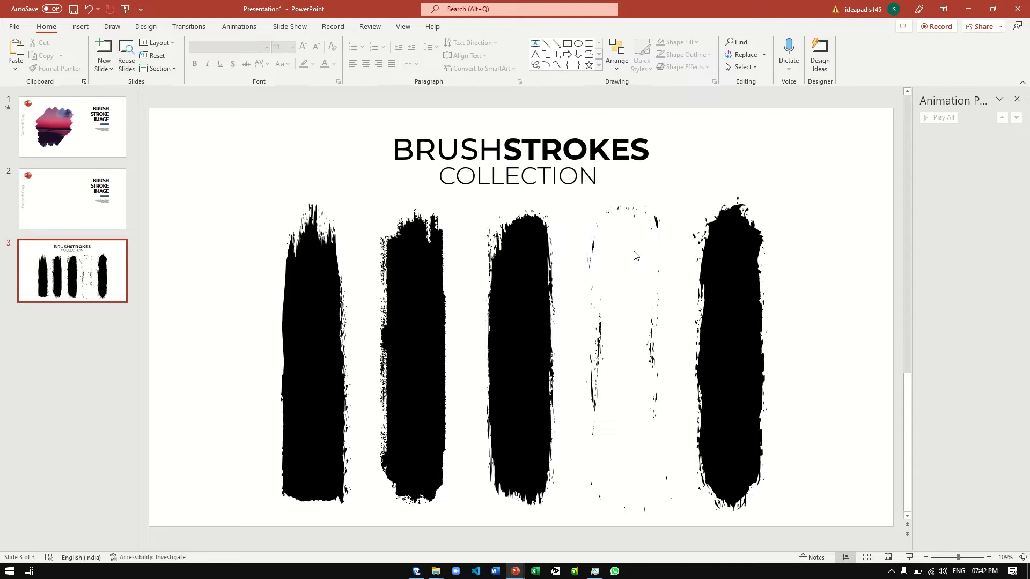
{"action": "left_click", "coordinate": [104, 293]}
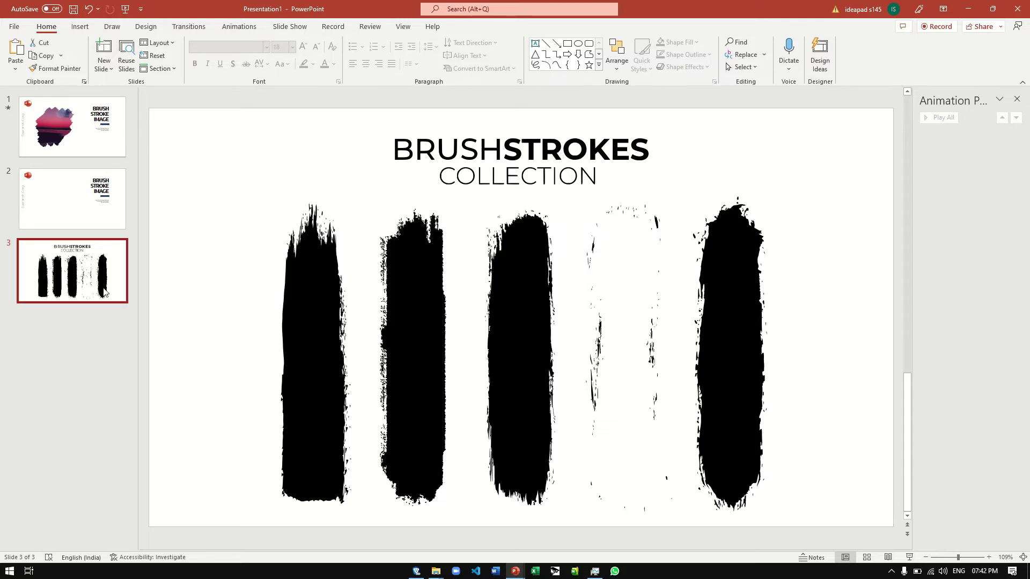
{"action": "key", "text": "Delete"}
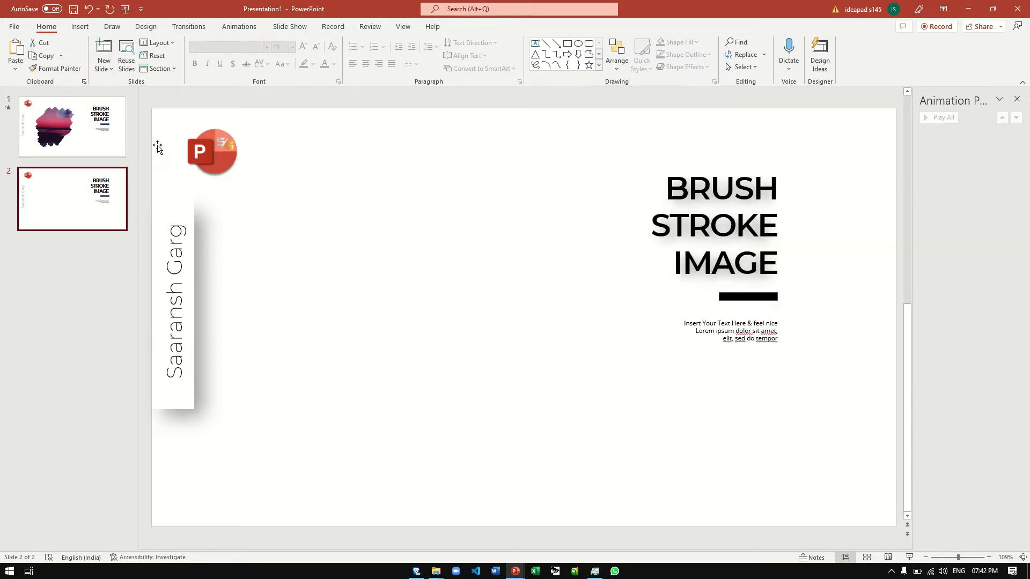
Paste the brush stroke onto slide 2 and move it left of centre
{"action": "left_click", "coordinate": [356, 259]}
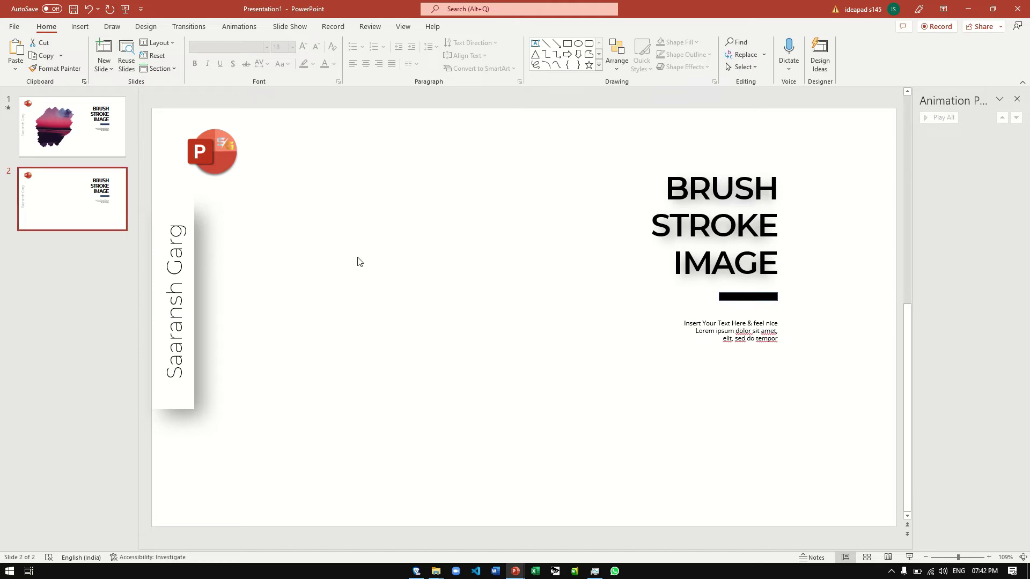
{"action": "key", "text": "ctrl+v"}
{"action": "left_click_drag", "start_coordinate": [631, 344], "coordinate": [370, 288]}
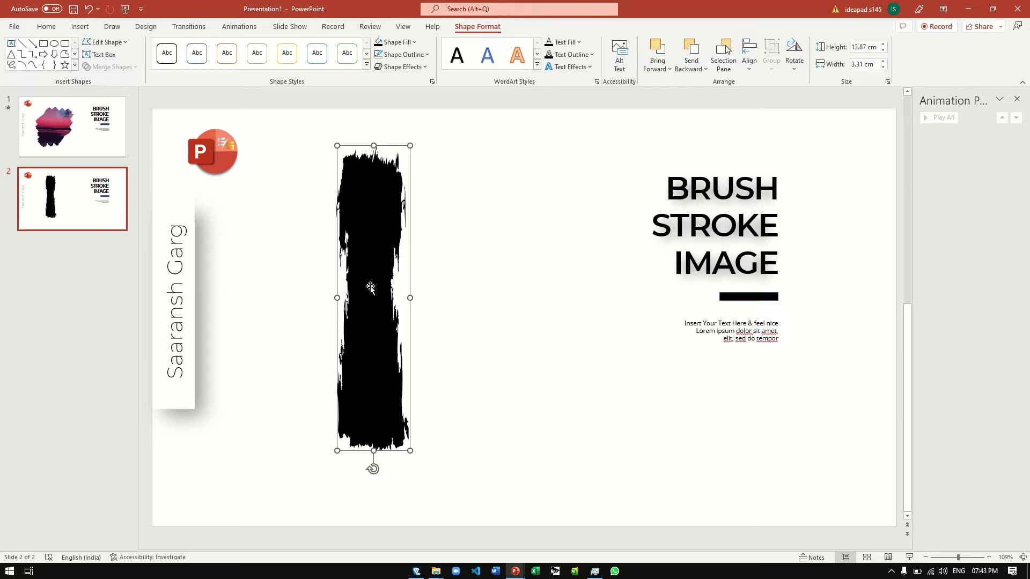
{"action": "left_click", "coordinate": [397, 42]}
{"action": "left_click", "coordinate": [530, 327]}
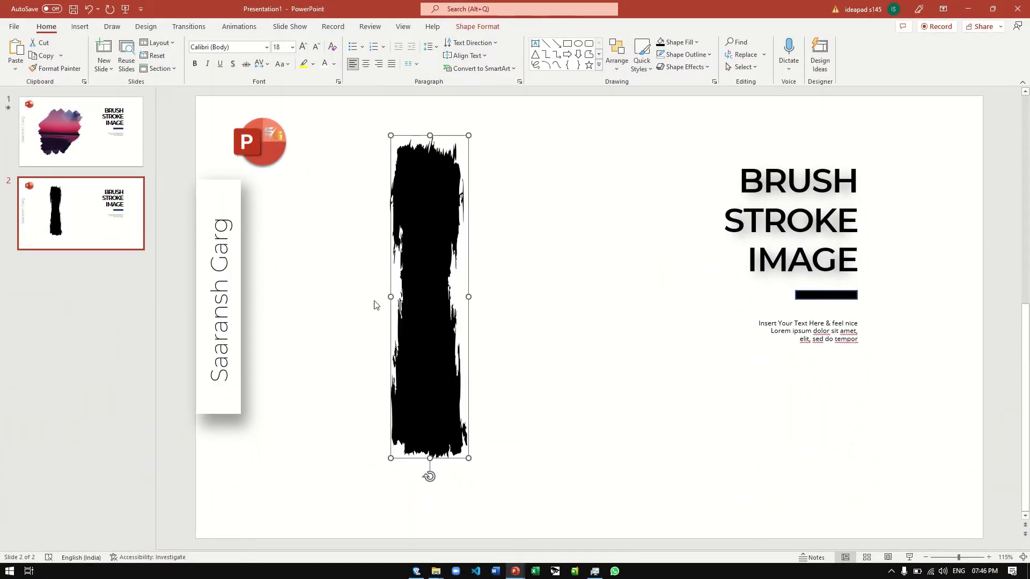
Format-paint the vertical text box's white, shadowed style onto the brush stroke
{"action": "left_click", "coordinate": [248, 346]}
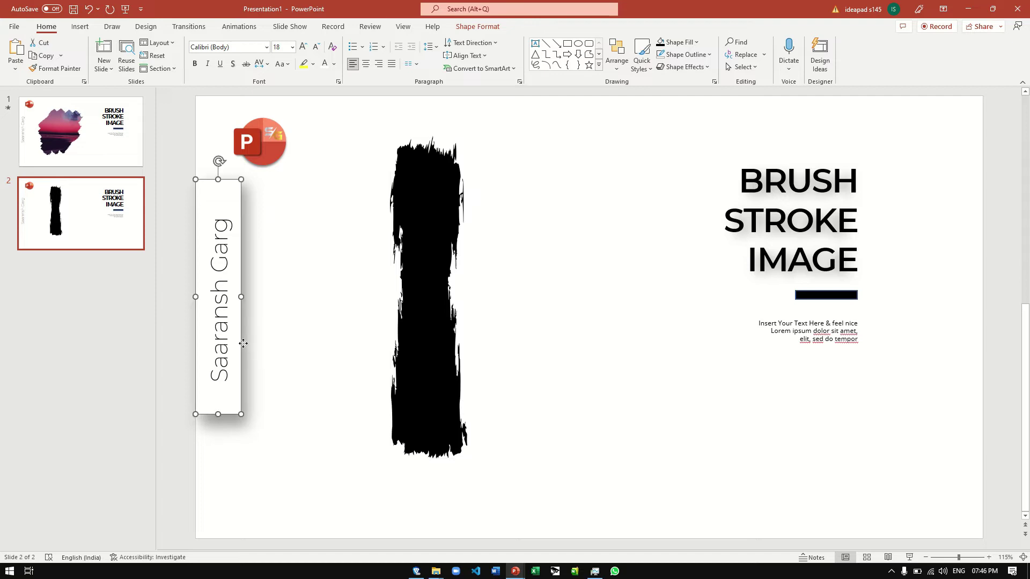
{"action": "left_click", "coordinate": [71, 74]}
{"action": "left_click", "coordinate": [419, 232]}
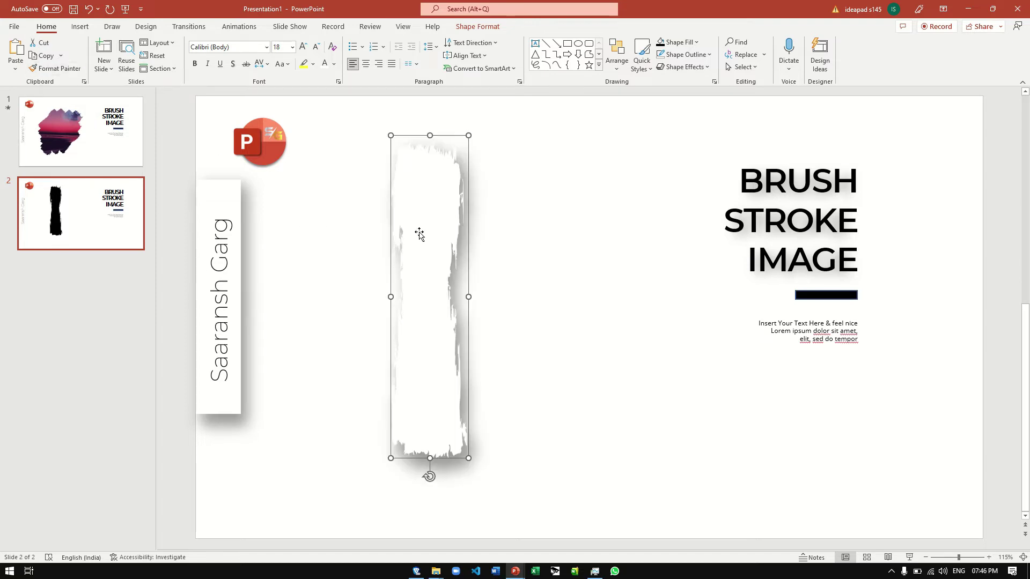
{"action": "right_click", "coordinate": [323, 248]}
{"action": "left_click", "coordinate": [364, 372]}
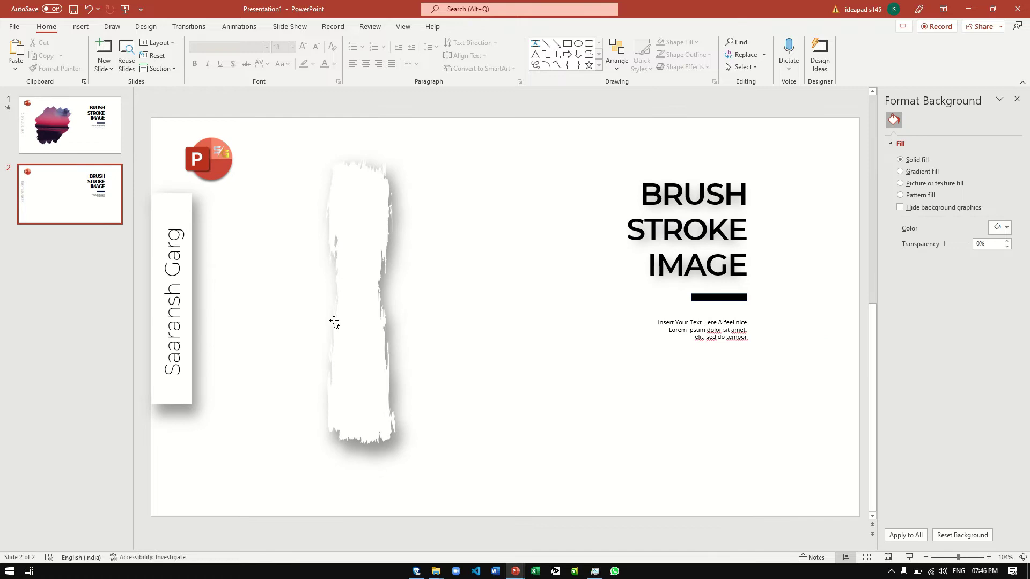
{"action": "left_click", "coordinate": [371, 324]}
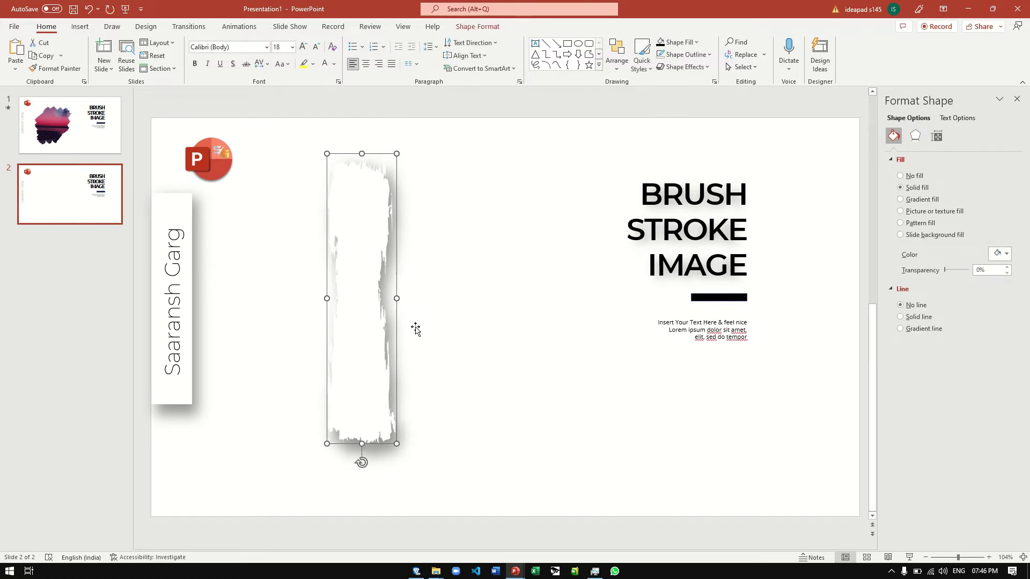
{"action": "left_click", "coordinate": [916, 136]}
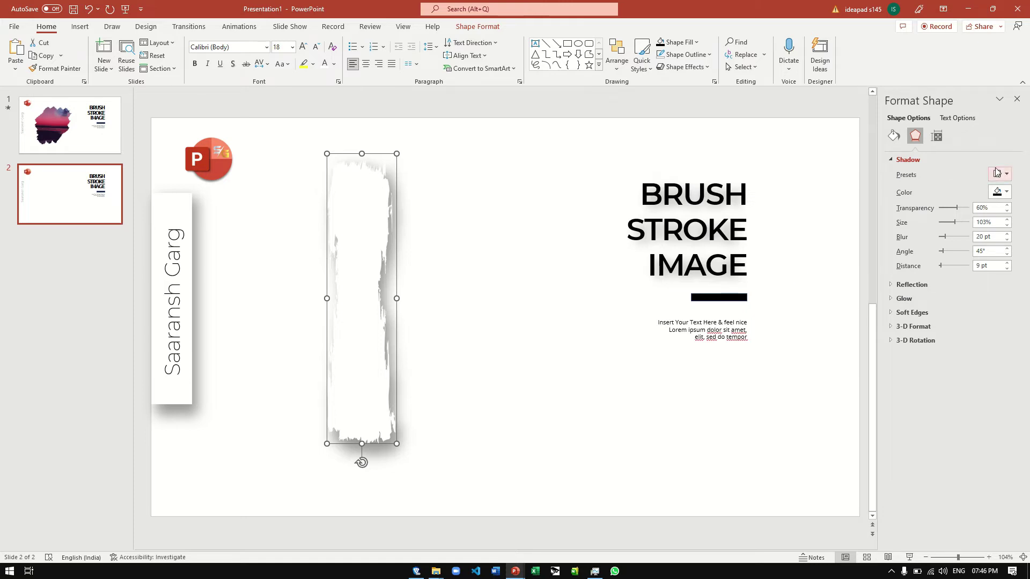
{"action": "left_click", "coordinate": [1016, 98]}
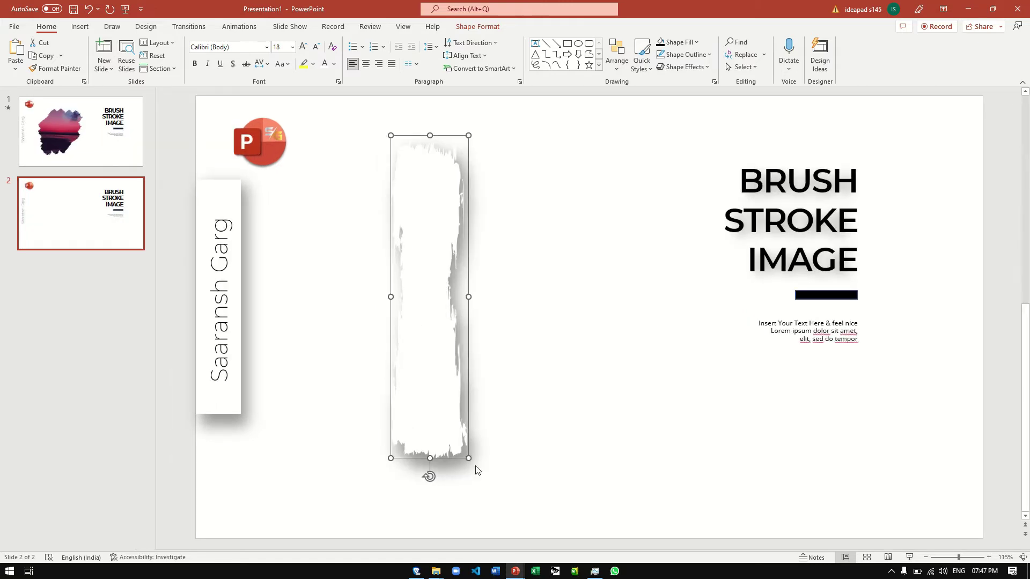
Resize and reposition the white stroke, then duplicate it and stretch the copy downward
{"action": "left_click_drag", "start_coordinate": [469, 459], "coordinate": [439, 380]}
{"action": "mouse_move", "coordinate": [400, 288]}
{"action": "left_mouse_down"}
{"action": "mouse_move", "coordinate": [497, 339]}
{"action": "mouse_move", "coordinate": [489, 312]}
{"action": "left_mouse_up"}
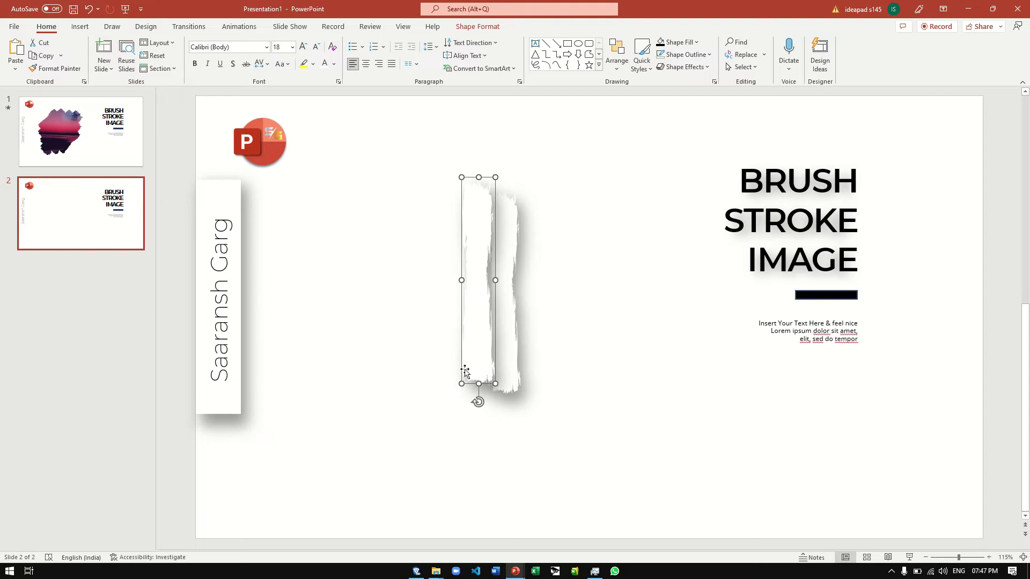
{"action": "mouse_move", "coordinate": [478, 384]}
{"action": "left_mouse_down"}
{"action": "mouse_move", "coordinate": [478, 411]}
{"action": "mouse_move", "coordinate": [449, 413]}
{"action": "mouse_move", "coordinate": [473, 368]}
{"action": "left_mouse_up"}
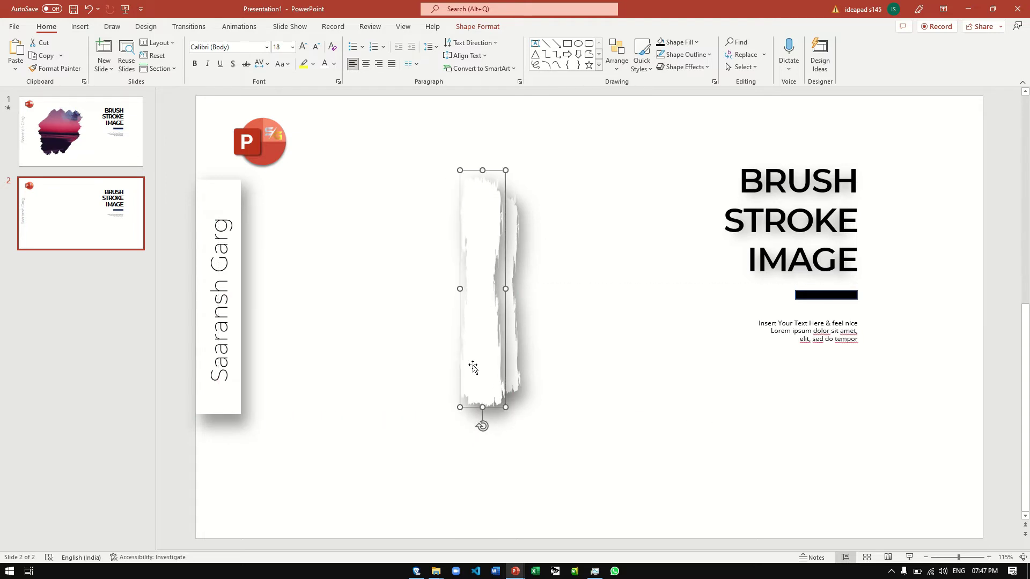
{"action": "key", "text": "ctrl+d"}
{"action": "left_click_drag", "start_coordinate": [456, 390], "coordinate": [455, 415]}
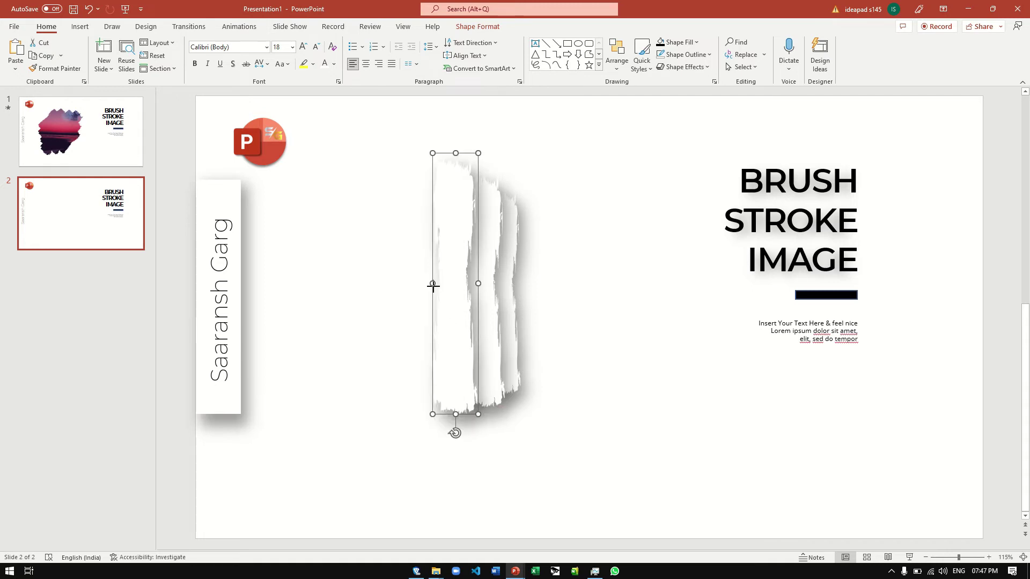
{"action": "key", "text": "Delete"}
{"action": "key", "text": "ctrl+z"}
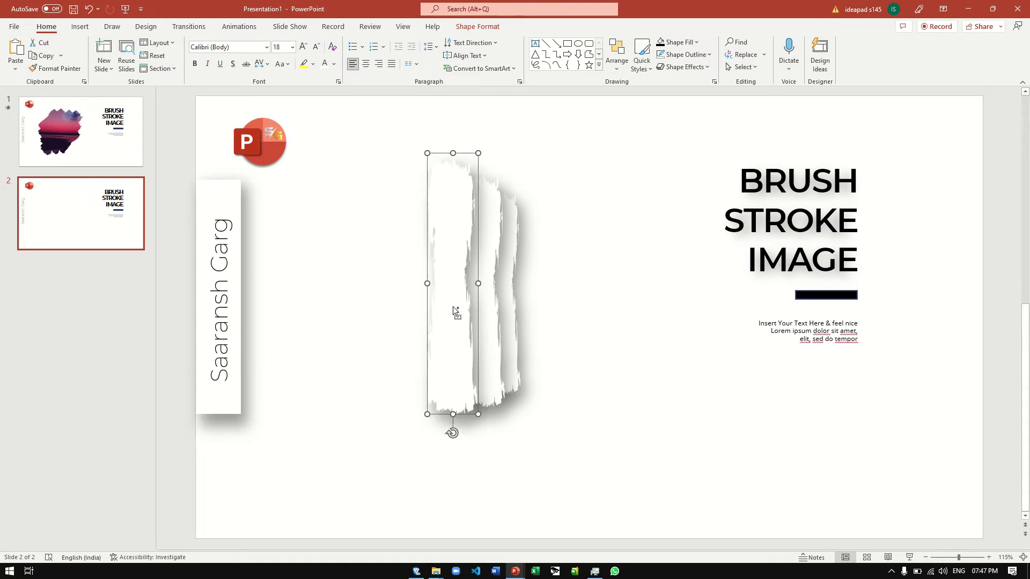
Add another copy, adjust its height, shift it left, and shorten the leftmost stroke
{"action": "key", "text": "ctrl+d"}
{"action": "left_click_drag", "start_coordinate": [419, 398], "coordinate": [419, 432]}
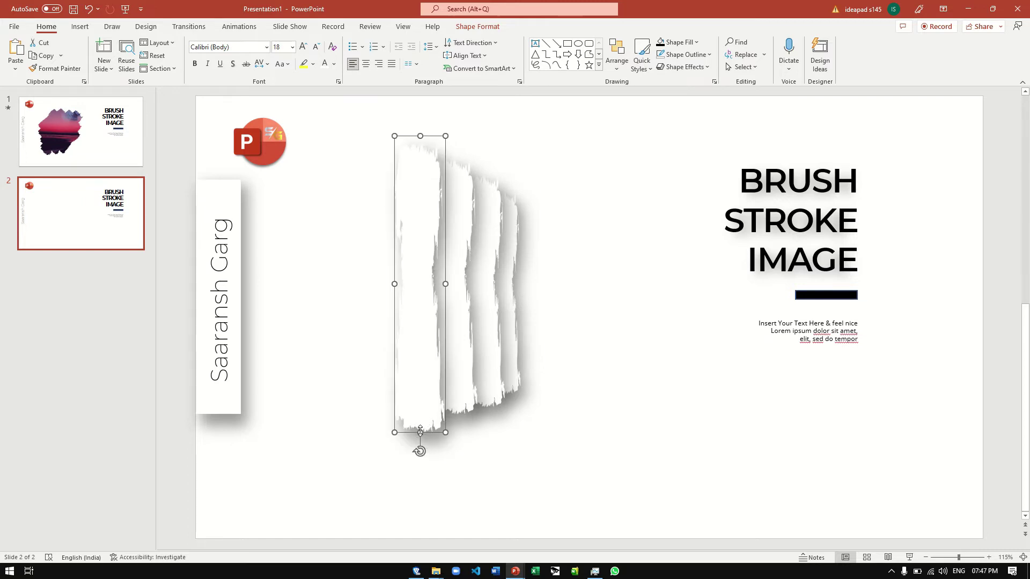
{"action": "left_click_drag", "start_coordinate": [420, 431], "coordinate": [420, 440]}
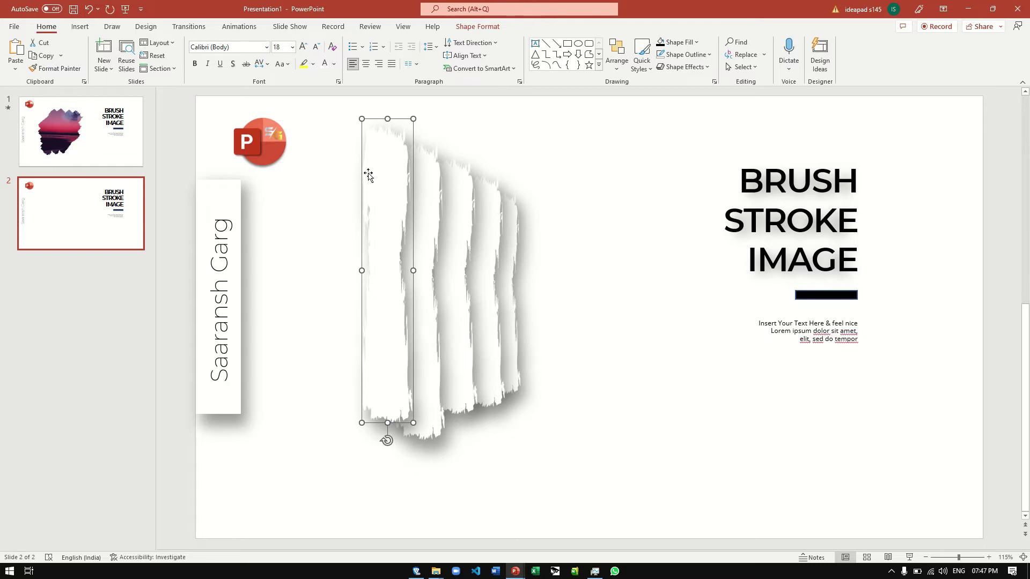
{"action": "left_click_drag", "start_coordinate": [389, 119], "coordinate": [388, 176]}
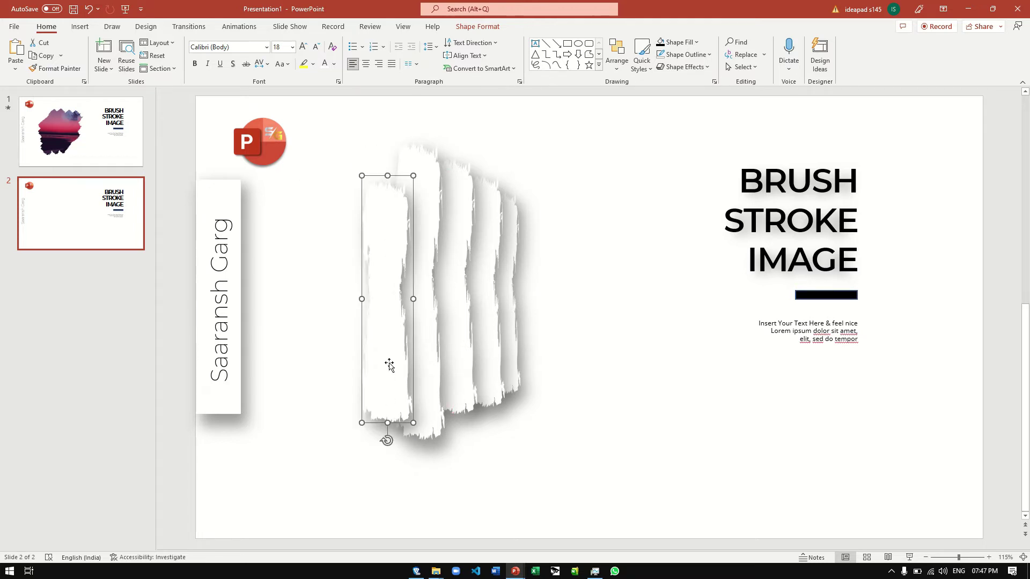
{"action": "mouse_move", "coordinate": [389, 366]}
{"action": "left_mouse_down"}
{"action": "mouse_move", "coordinate": [419, 343]}
{"action": "mouse_move", "coordinate": [349, 331]}
{"action": "left_mouse_up"}
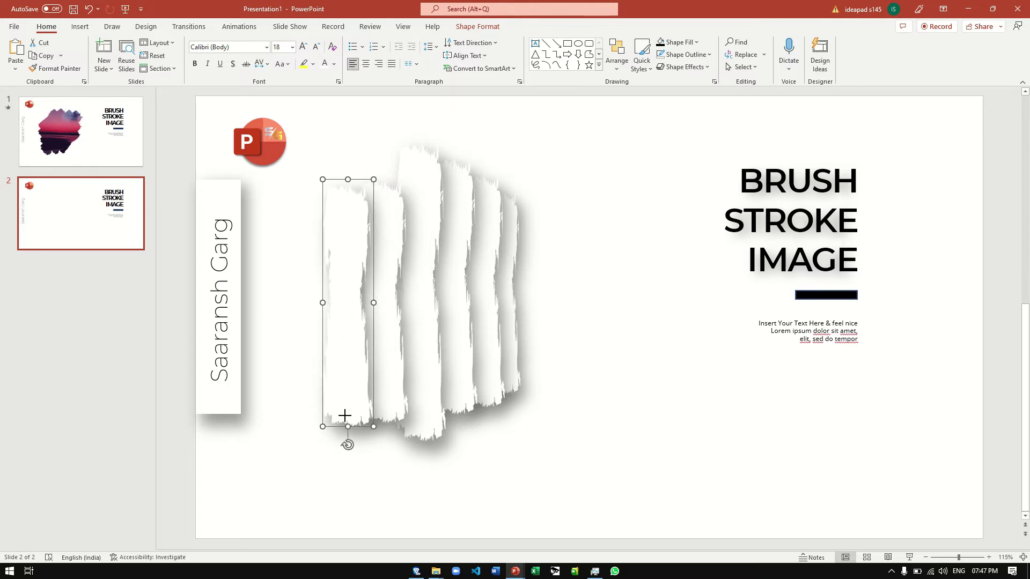
{"action": "mouse_move", "coordinate": [344, 416]}
{"action": "left_mouse_down"}
{"action": "mouse_move", "coordinate": [343, 329]}
{"action": "mouse_move", "coordinate": [343, 339]}
{"action": "left_mouse_up"}
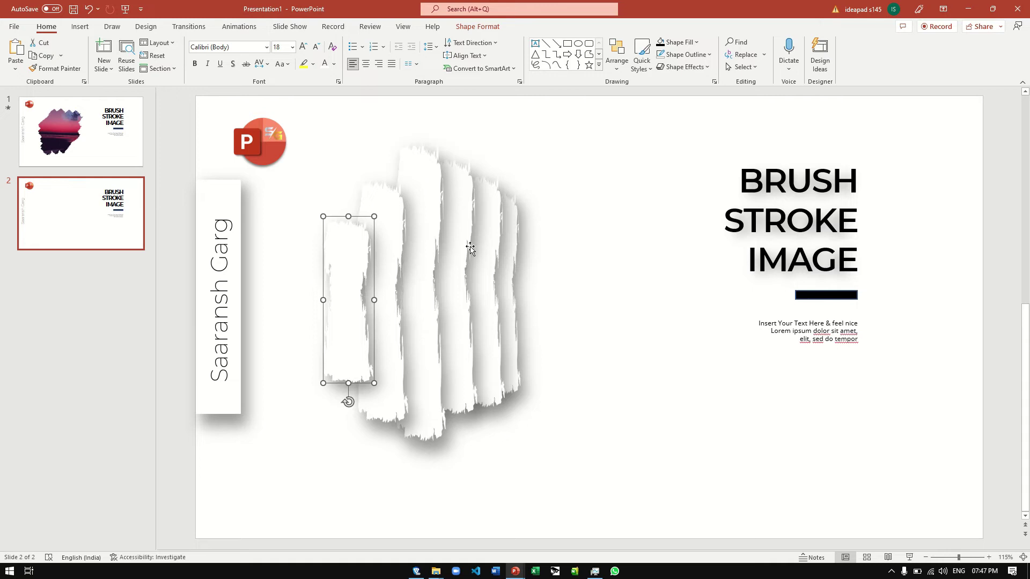
Shorten the tall brush stroke from both top and bottom
{"action": "left_click", "coordinate": [483, 236]}
{"action": "left_click_drag", "start_coordinate": [483, 170], "coordinate": [473, 196]}
{"action": "mouse_move", "coordinate": [482, 426]}
{"action": "left_mouse_down"}
{"action": "mouse_move", "coordinate": [476, 363]}
{"action": "mouse_move", "coordinate": [478, 380]}
{"action": "mouse_move", "coordinate": [519, 361]}
{"action": "mouse_move", "coordinate": [510, 361]}
{"action": "mouse_move", "coordinate": [527, 382]}
{"action": "left_mouse_up"}
Widen the narrower rightmost stroke so the row tapers at both ends
{"action": "left_click", "coordinate": [516, 383]}
{"action": "left_click_drag", "start_coordinate": [532, 285], "coordinate": [548, 286]}
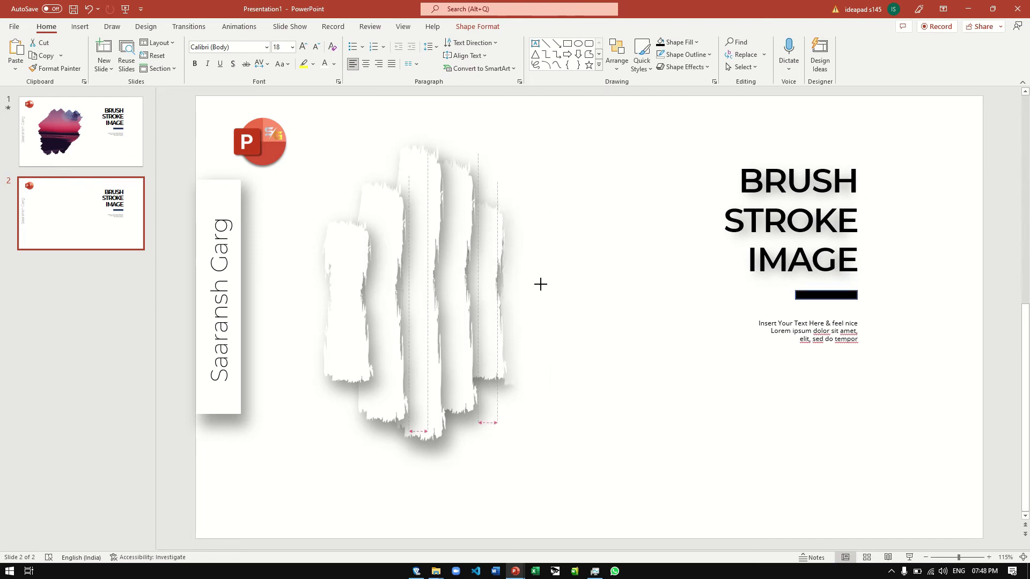
{"action": "key", "text": "Delete"}
{"action": "key", "text": "ctrl+z"}
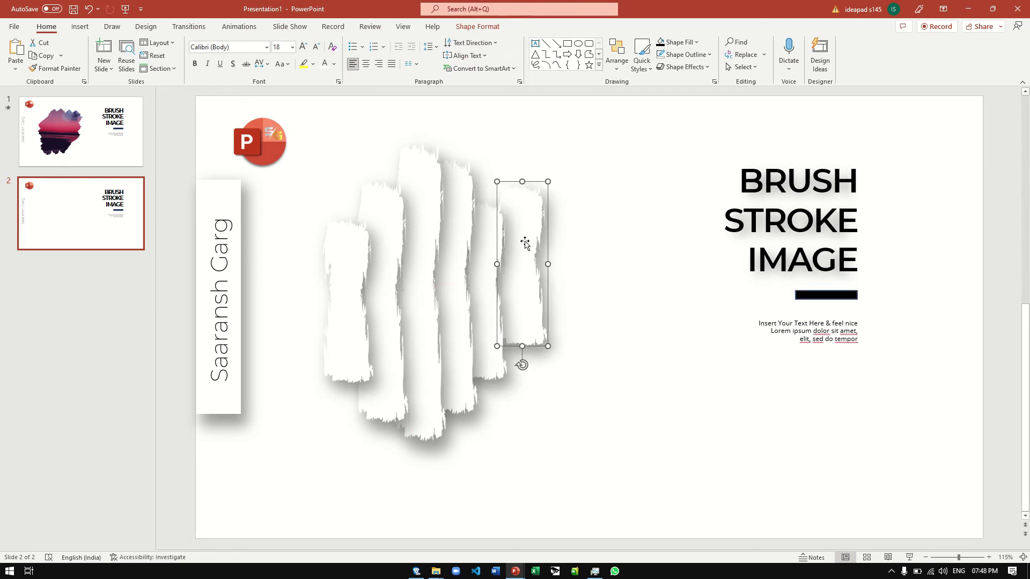
{"action": "key", "text": "Delete"}
{"action": "key", "text": "ctrl+z"}
{"action": "key", "text": "Delete"}
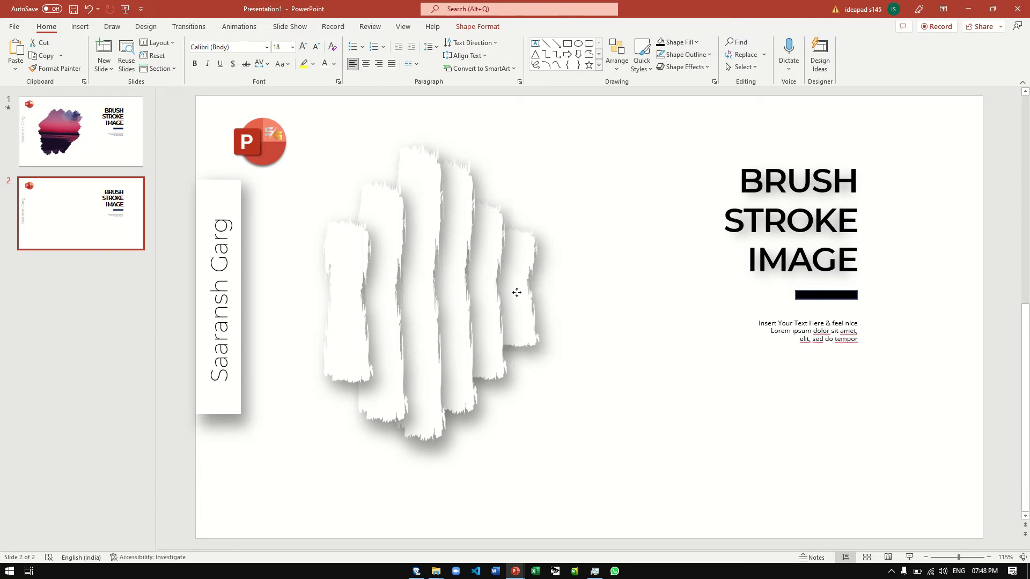
{"action": "key", "text": "ctrl+z"}
{"action": "left_click", "coordinate": [539, 169]}
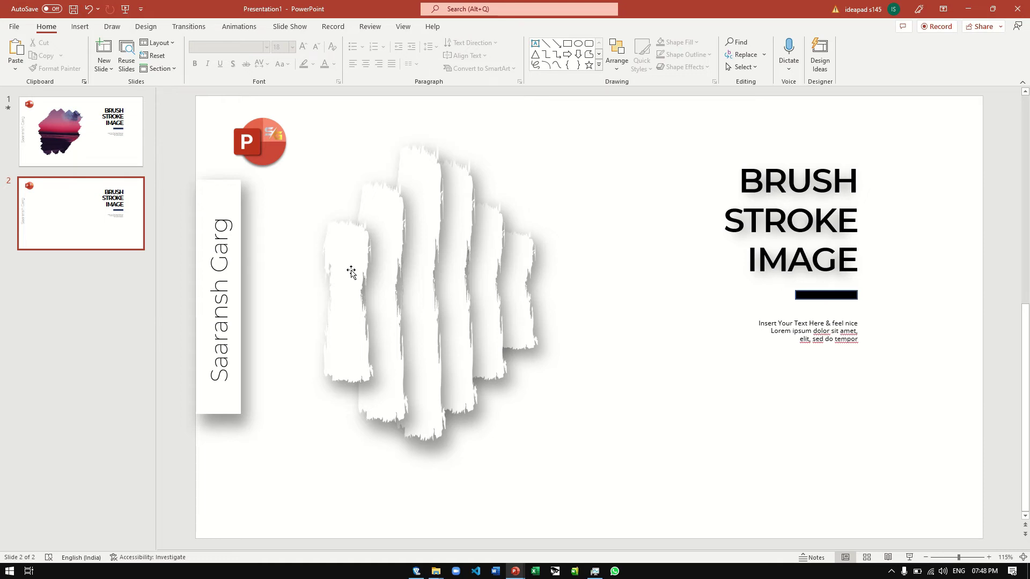
Select all six brush strokes and group them together
{"action": "left_click_drag", "start_coordinate": [315, 124], "coordinate": [427, 237]}
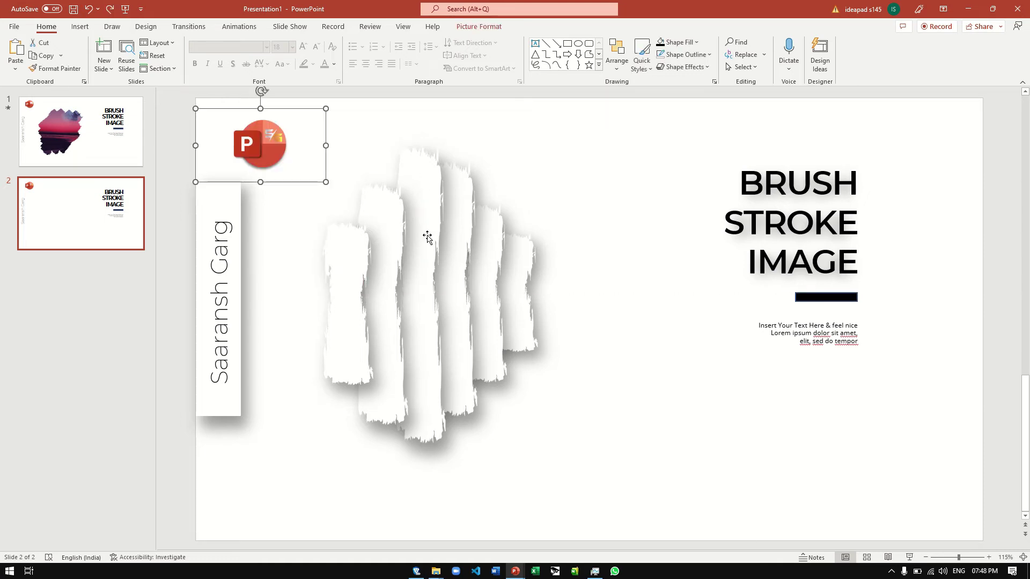
{"action": "left_click_drag", "start_coordinate": [623, 490], "coordinate": [278, 117]}
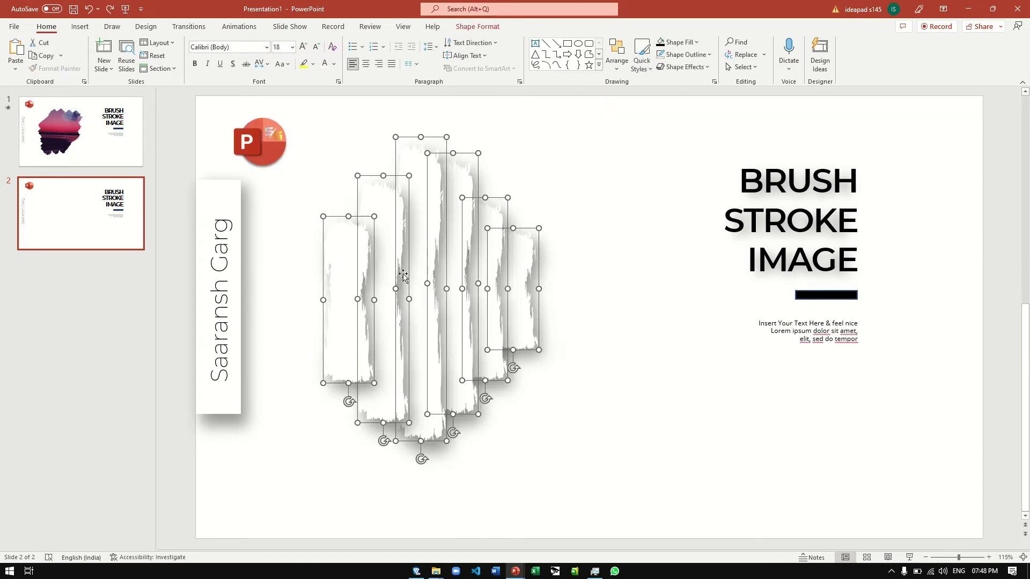
{"action": "left_click", "coordinate": [478, 27]}
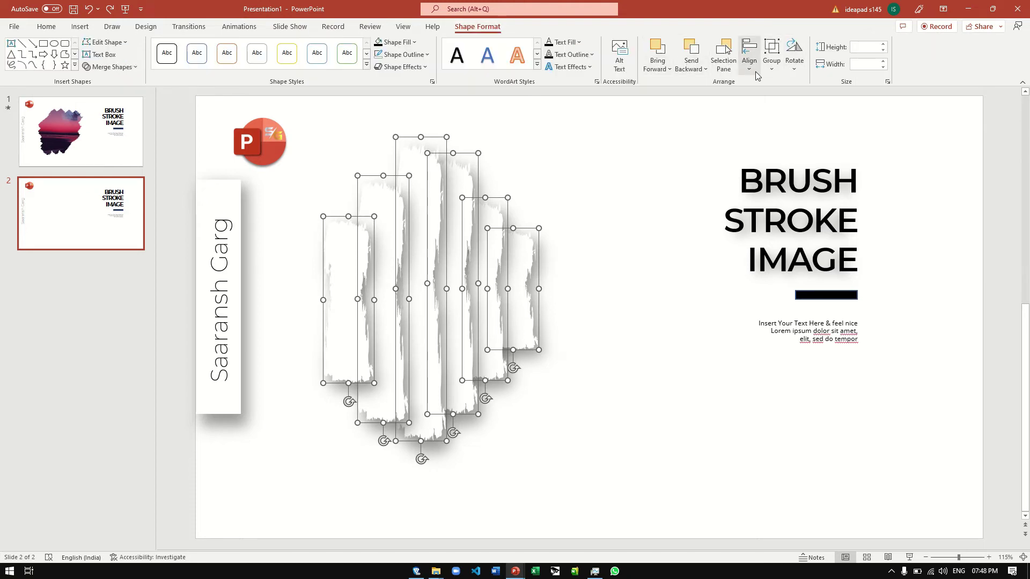
{"action": "left_click", "coordinate": [772, 60]}
{"action": "left_click", "coordinate": [790, 84]}
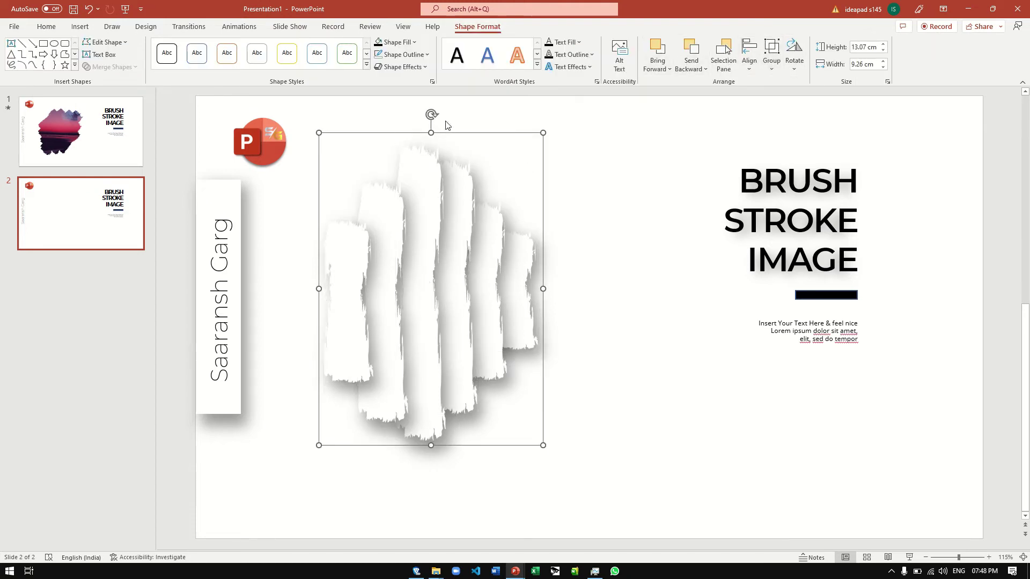
Tilt the group about 25° clockwise, nudge it down-right, then ungroup the strokes
{"action": "left_click_drag", "start_coordinate": [430, 114], "coordinate": [529, 145]}
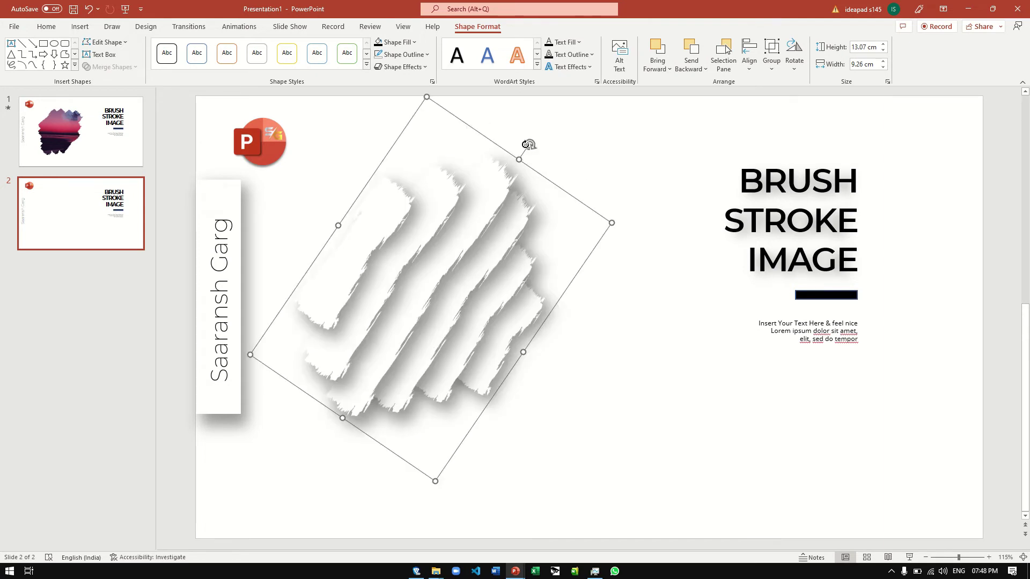
{"action": "left_click_drag", "start_coordinate": [418, 285], "coordinate": [440, 303]}
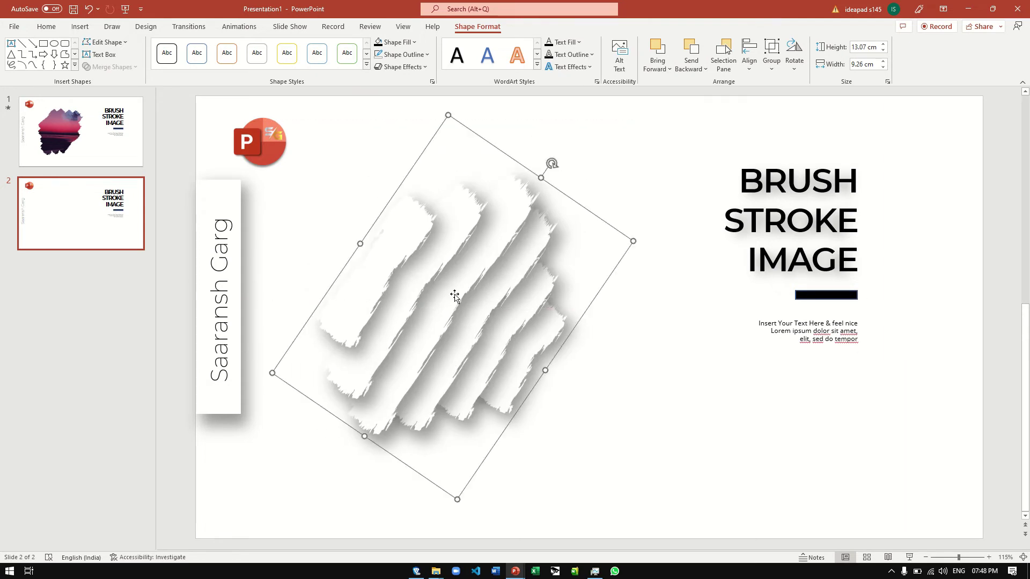
{"action": "left_click", "coordinate": [772, 59]}
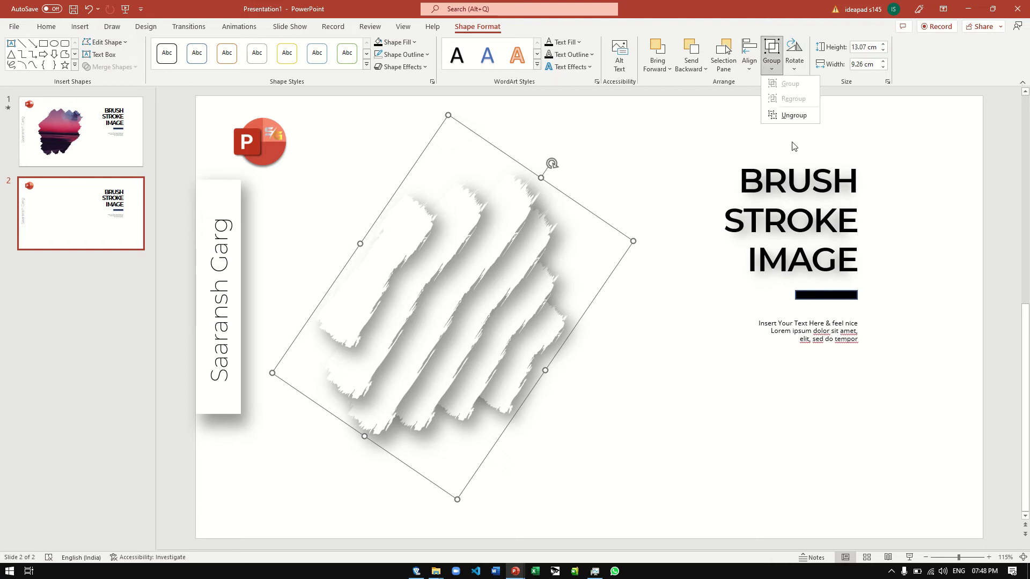
{"action": "left_click", "coordinate": [798, 114]}
{"action": "left_click", "coordinate": [586, 144]}
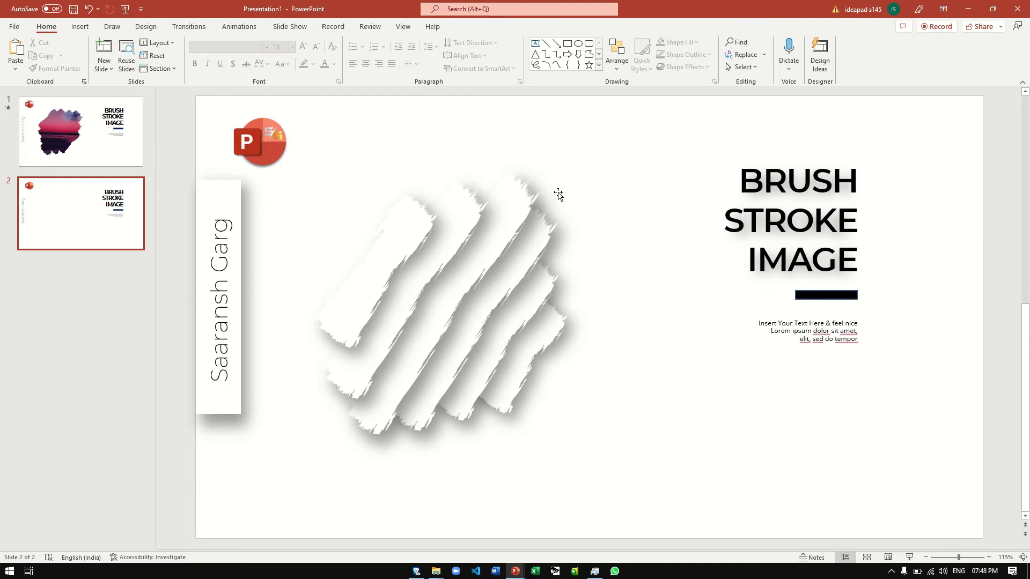
Search for Unsplash in the browser and open the Unsplash website
{"action": "key", "text": "alt+Tab"}
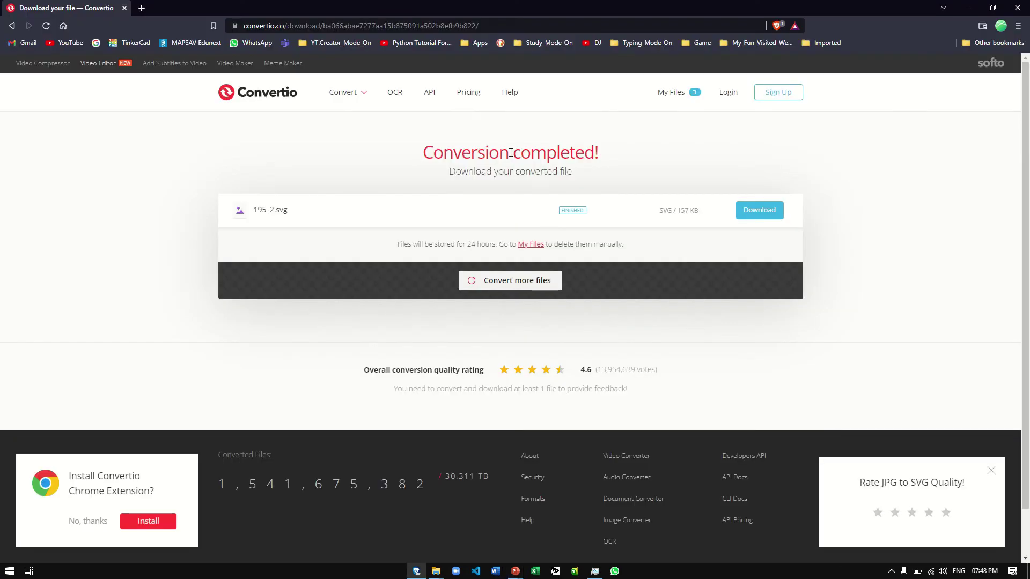
{"action": "left_click", "coordinate": [427, 27]}
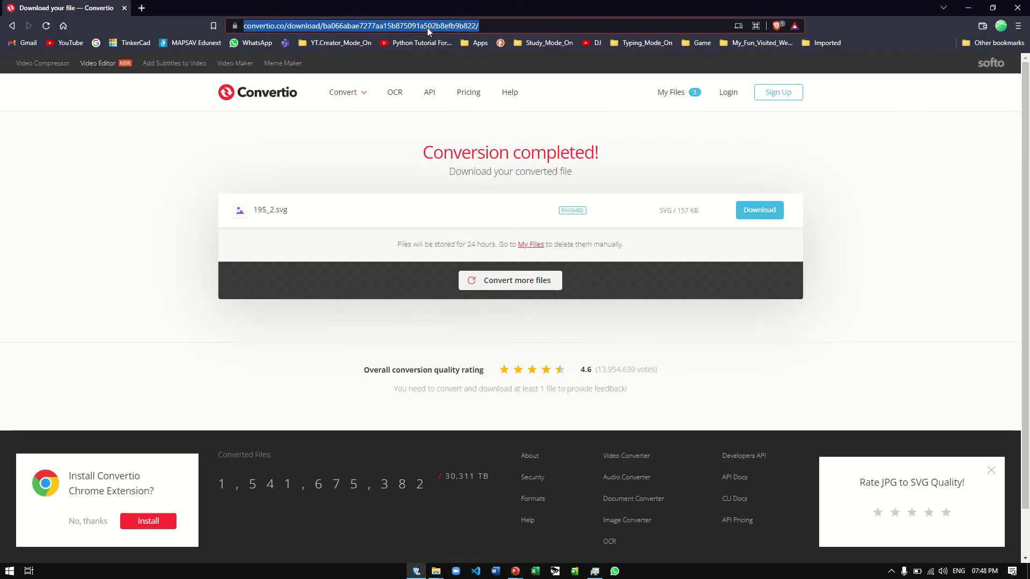
{"action": "type", "text": "uns"}
{"action": "key", "text": "Return"}
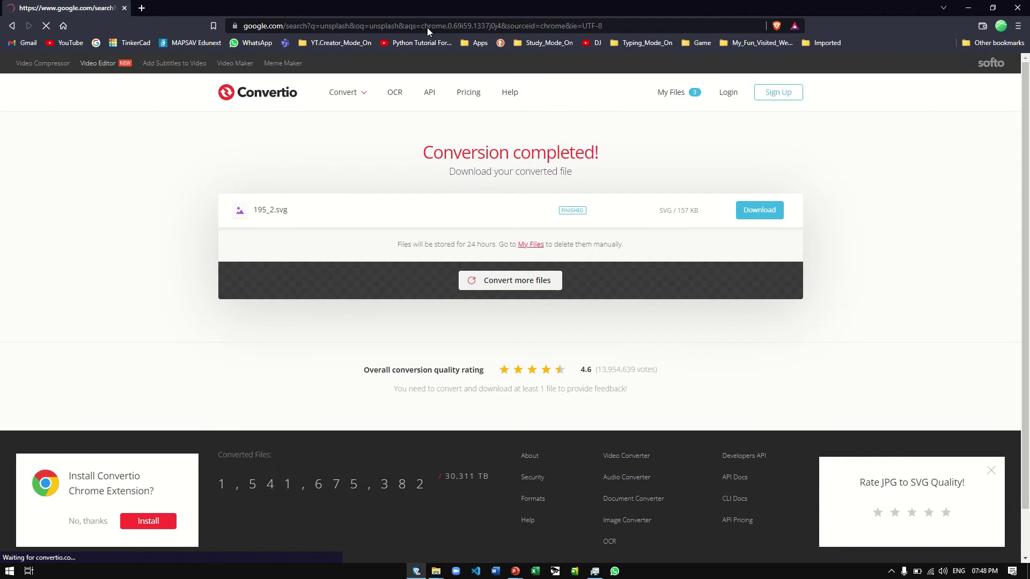
{"action": "left_click", "coordinate": [236, 173]}
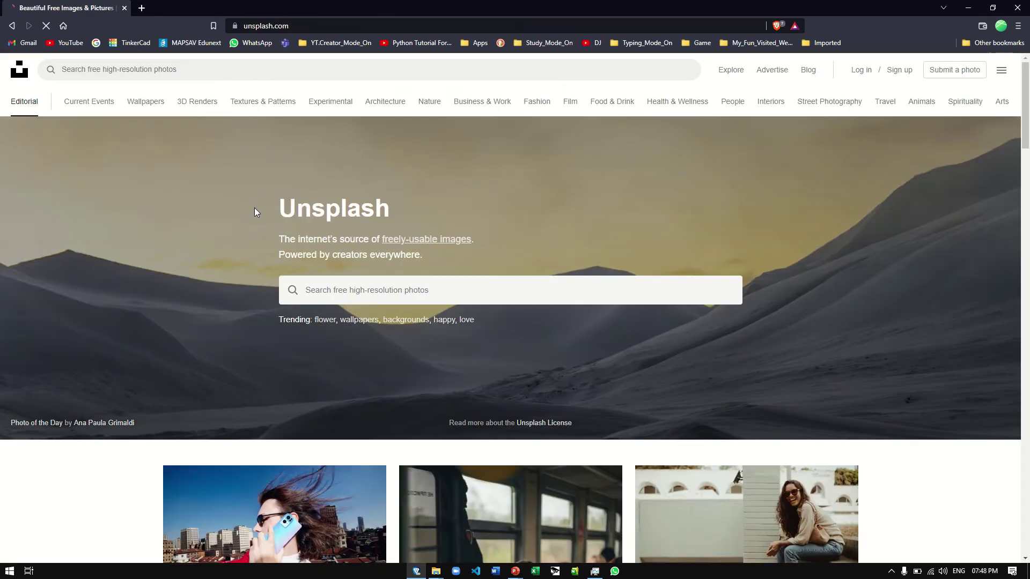
Open the dark mountain sunset photo and copy the image to the clipboard
{"action": "scroll", "coordinate": [357, 406], "scroll_direction": "down", "scroll_amount": 4}
{"action": "scroll", "coordinate": [362, 404], "scroll_direction": "down", "scroll_amount": 3}
{"action": "scroll", "coordinate": [362, 408], "scroll_direction": "down", "scroll_amount": 2}
{"action": "scroll", "coordinate": [301, 321], "scroll_direction": "down", "scroll_amount": 2}
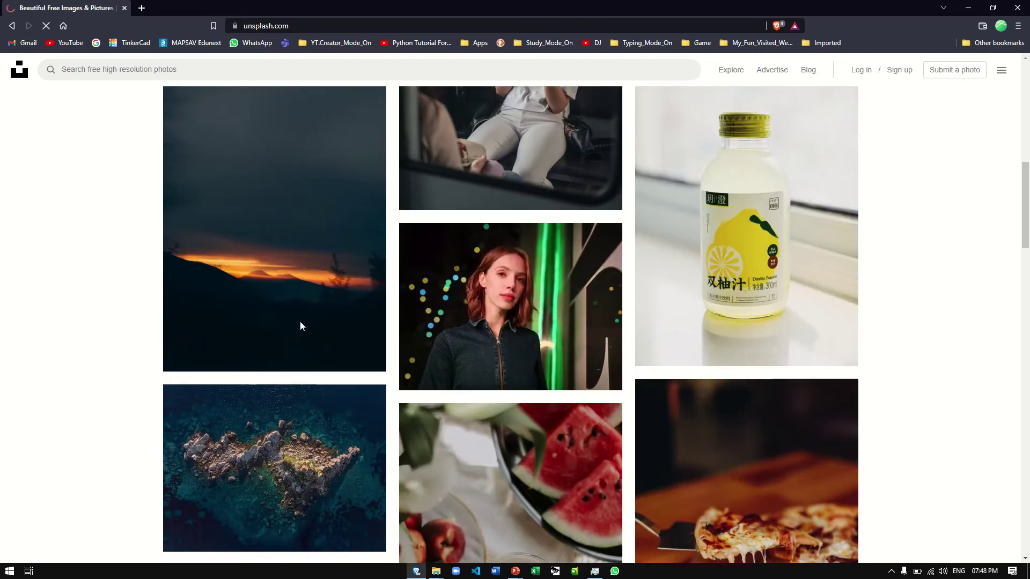
{"action": "left_click", "coordinate": [305, 268]}
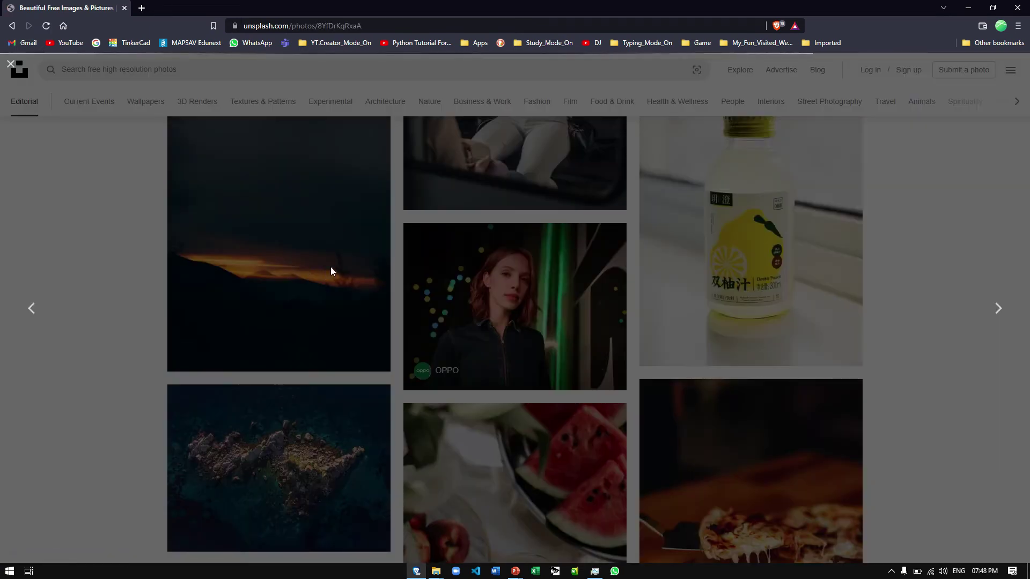
{"action": "right_click", "coordinate": [511, 324]}
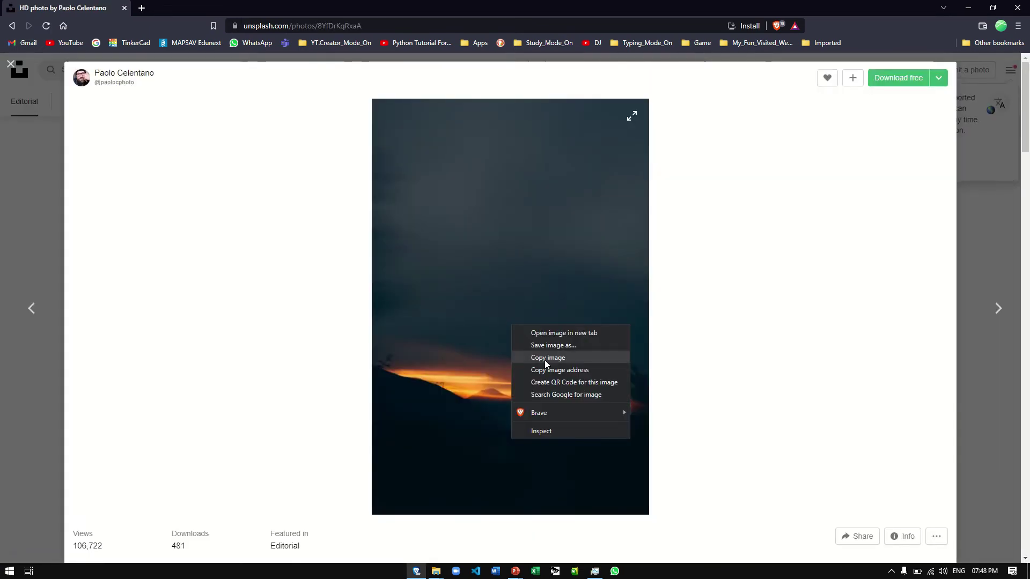
{"action": "left_click", "coordinate": [545, 359]}
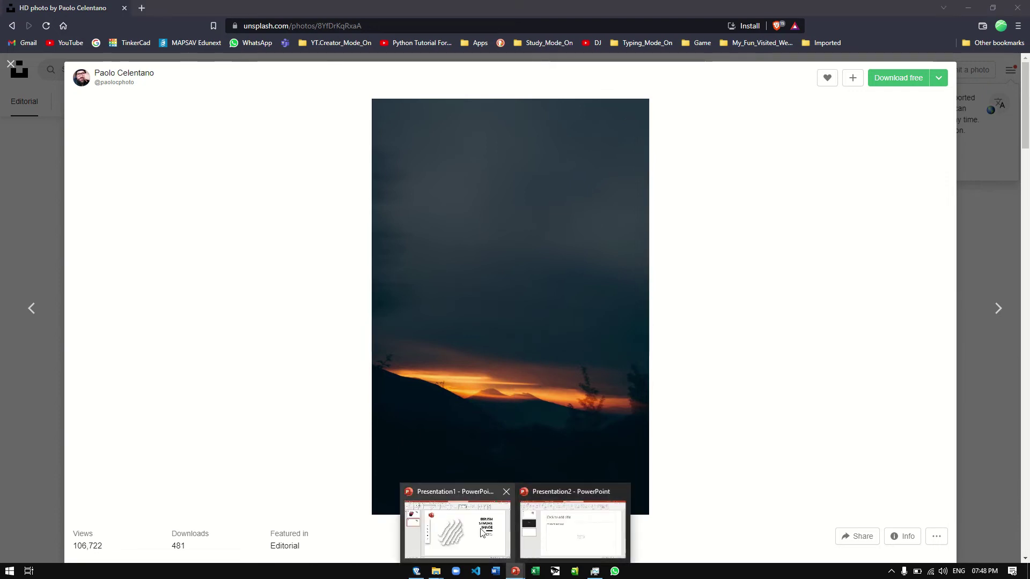
{"action": "mouse_move", "coordinate": [515, 571]}
{"action": "left_click", "coordinate": [454, 523]}
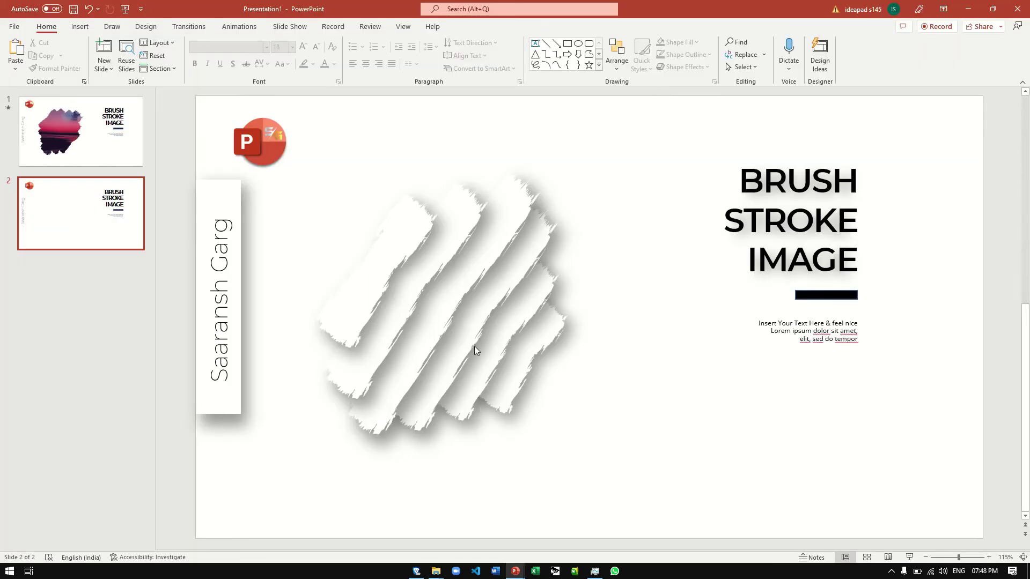
Set the slide background to the copied sunset photo using Picture fill from Clipboard
{"action": "right_click", "coordinate": [181, 166]}
{"action": "left_click", "coordinate": [235, 290]}
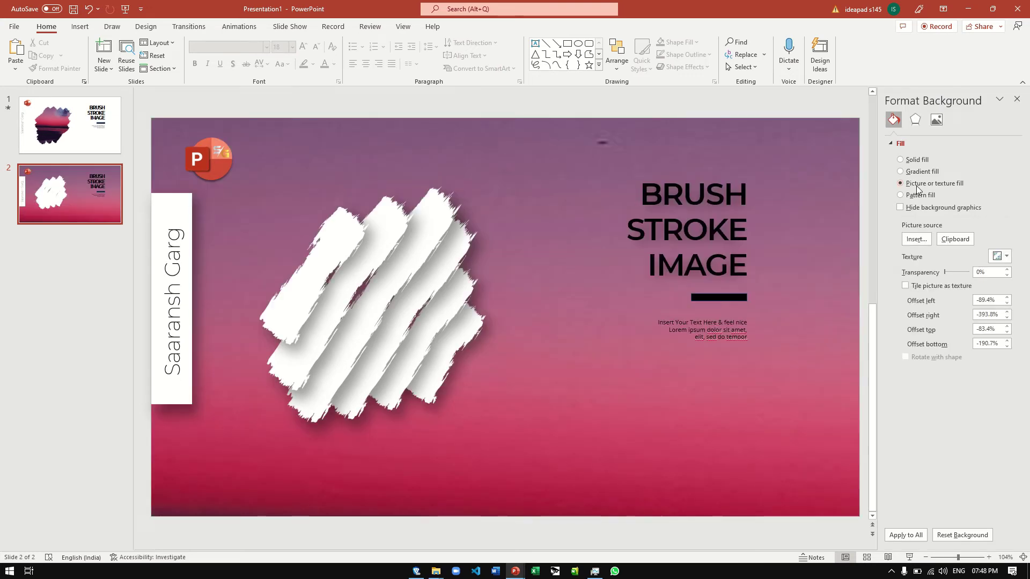
{"action": "left_click", "coordinate": [955, 239]}
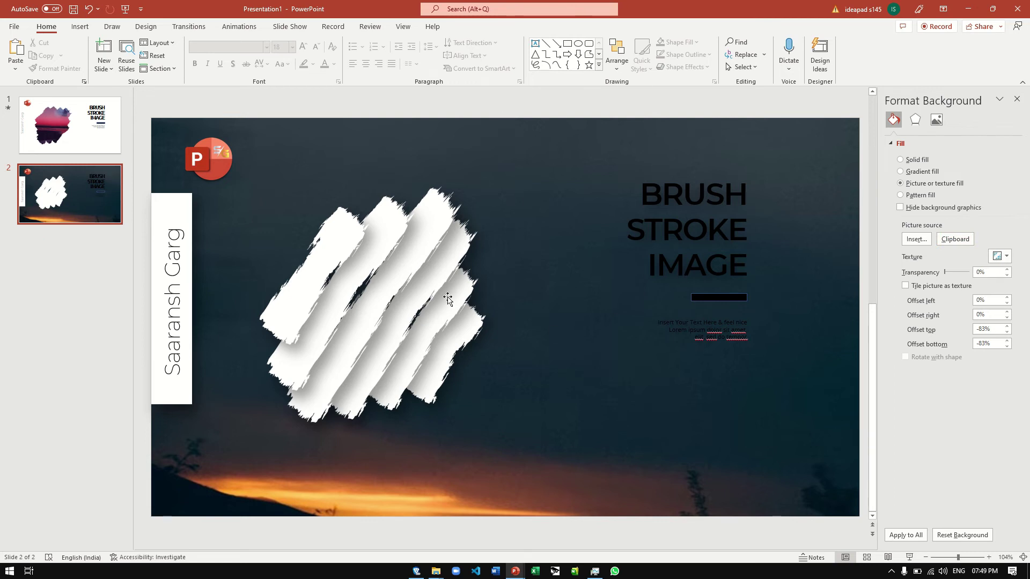
Give five of the brush strokes Slide background fill
{"action": "left_click", "coordinate": [321, 251]}
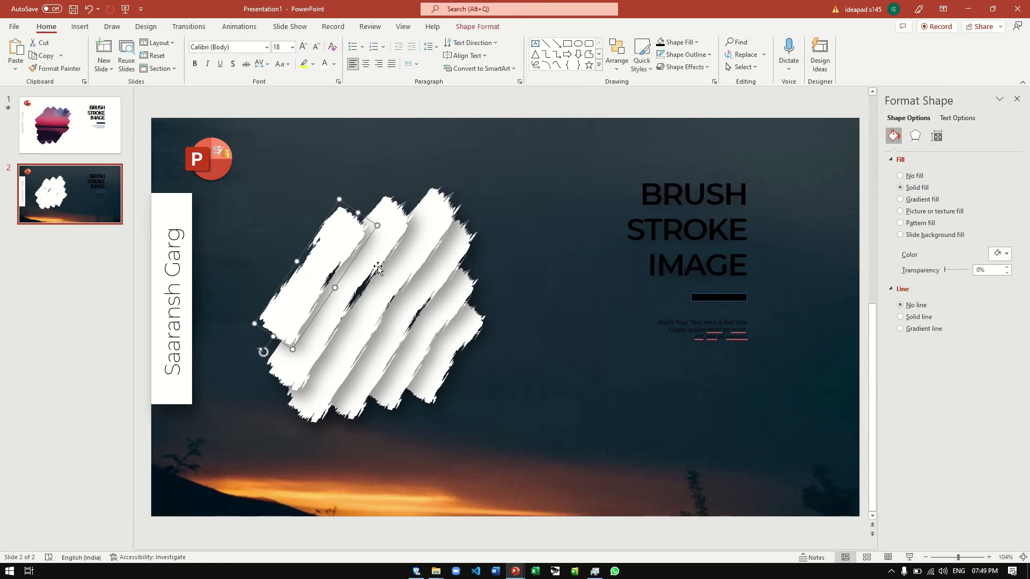
{"action": "left_click", "coordinate": [400, 268], "text": "shift"}
{"action": "left_click", "coordinate": [437, 290], "text": "shift"}
{"action": "left_click", "coordinate": [445, 301], "text": "shift"}
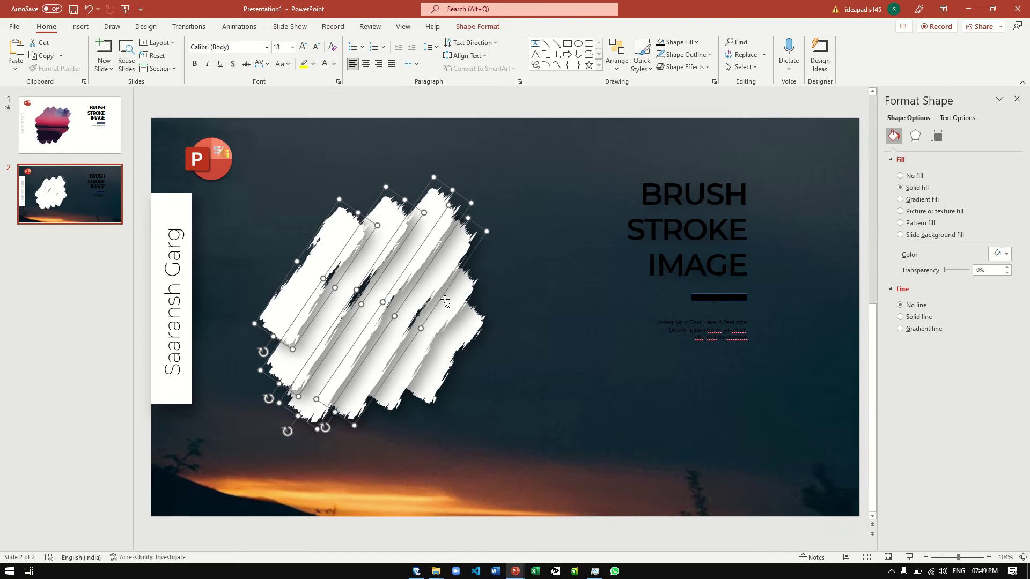
{"action": "left_click", "coordinate": [452, 337], "text": "shift"}
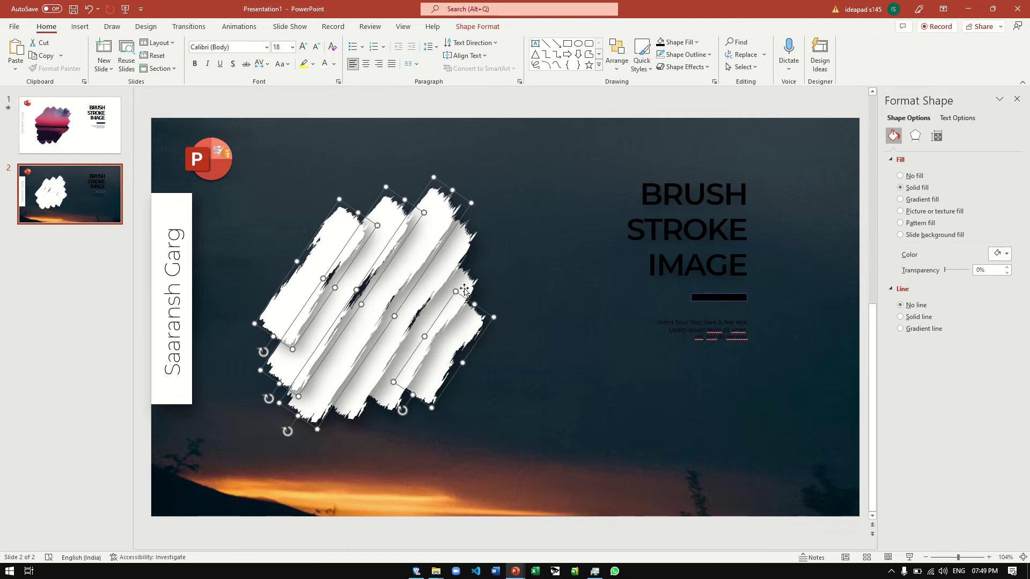
{"action": "left_click", "coordinate": [924, 237]}
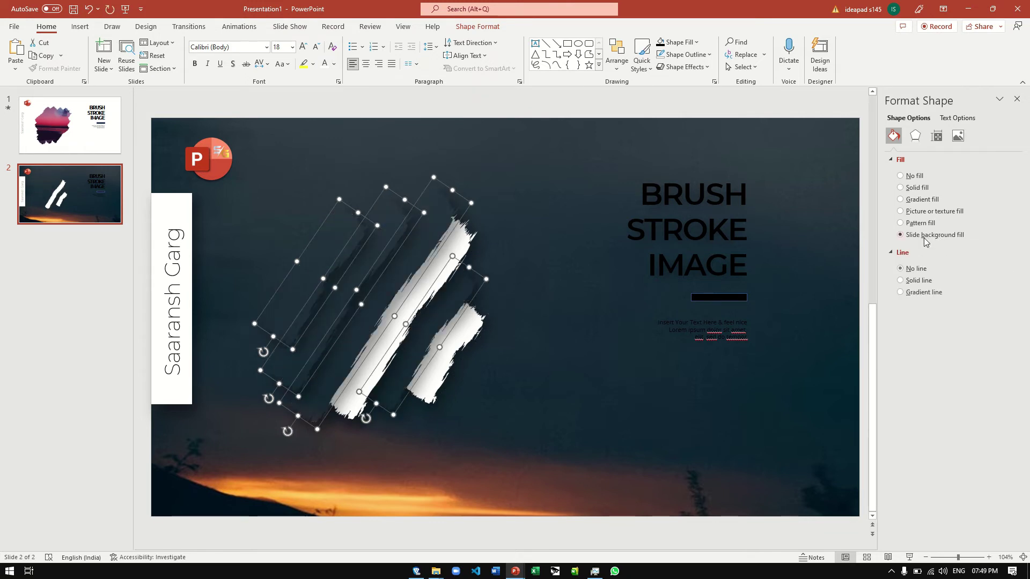
Give the remaining two white strokes Slide background fill as well
{"action": "left_click", "coordinate": [458, 244]}
{"action": "left_click", "coordinate": [472, 331], "text": "shift"}
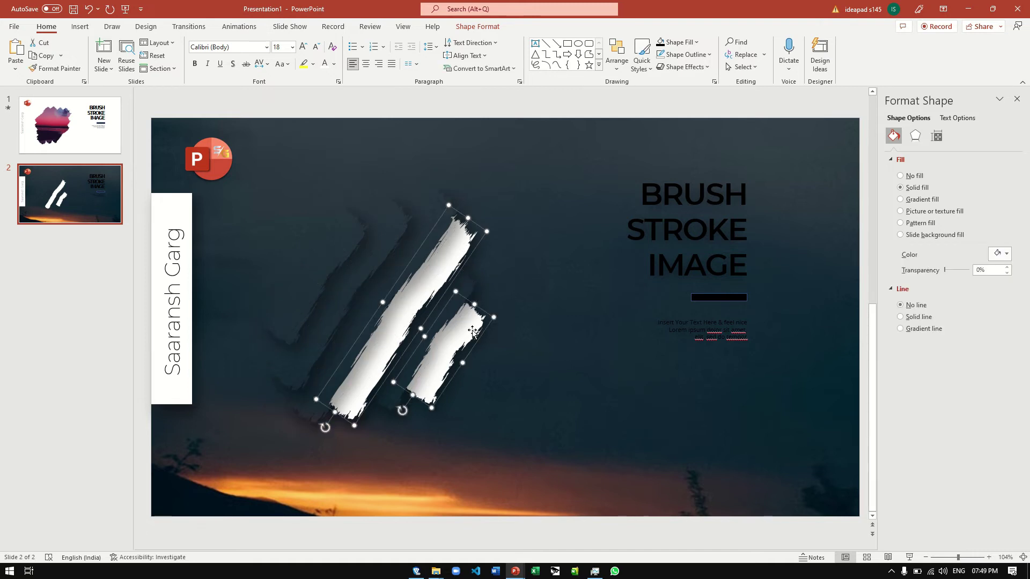
{"action": "left_click", "coordinate": [925, 236]}
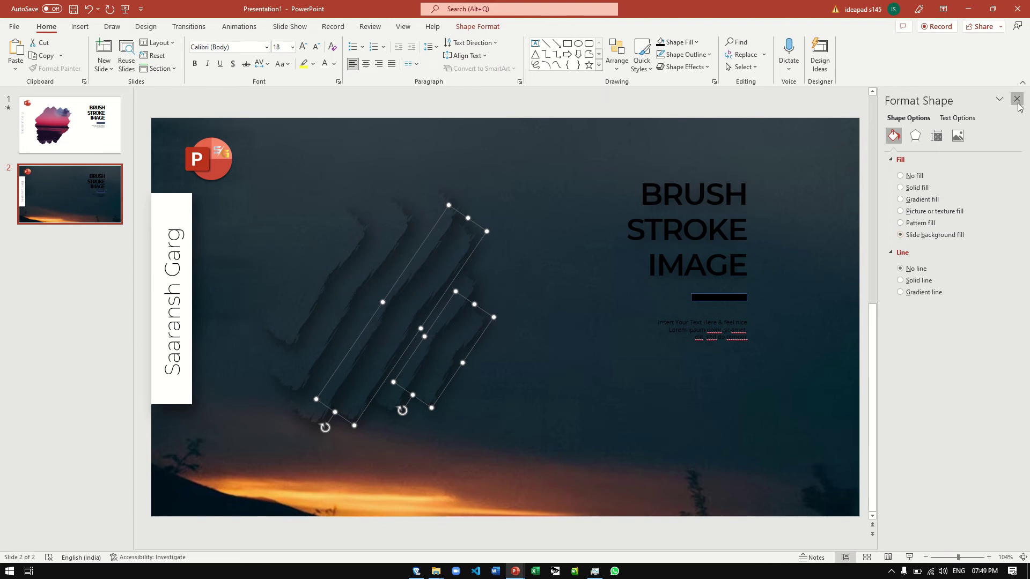
{"action": "left_click", "coordinate": [1017, 100]}
{"action": "left_click", "coordinate": [569, 45]}
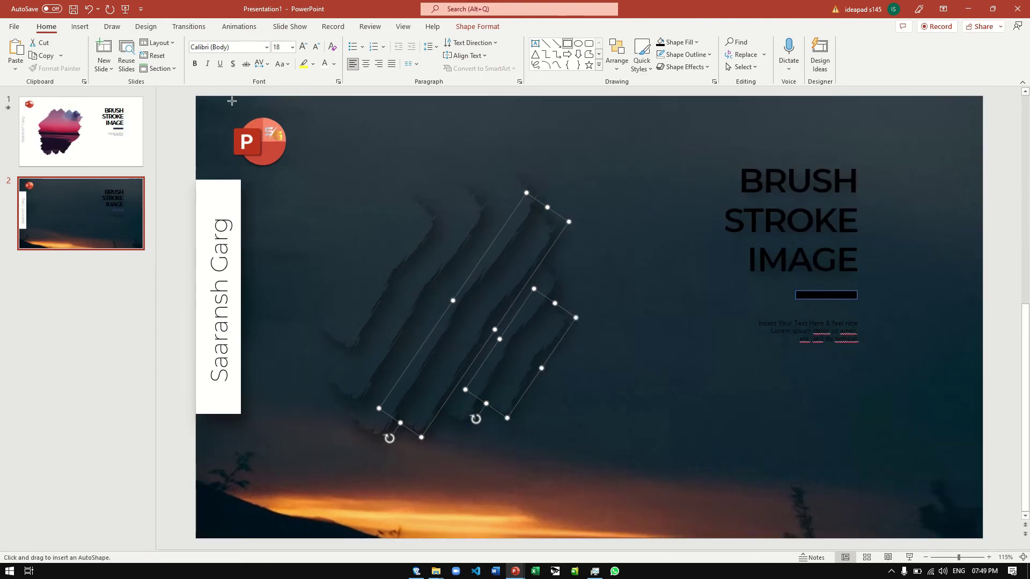
Draw a full-slide rectangle, send it to back, and make it white with no outline
{"action": "left_click_drag", "start_coordinate": [194, 96], "coordinate": [982, 538]}
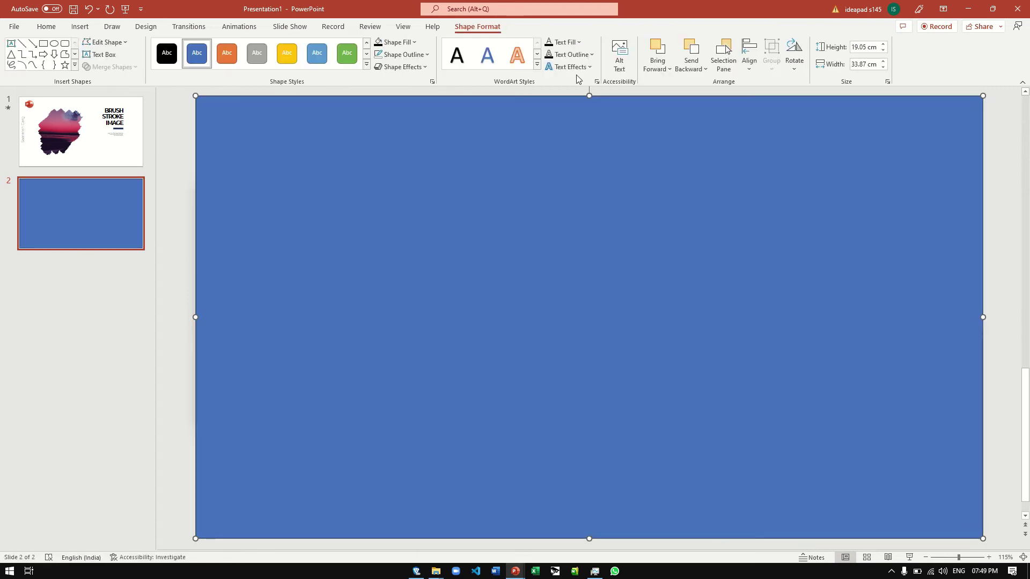
{"action": "left_click", "coordinate": [689, 64]}
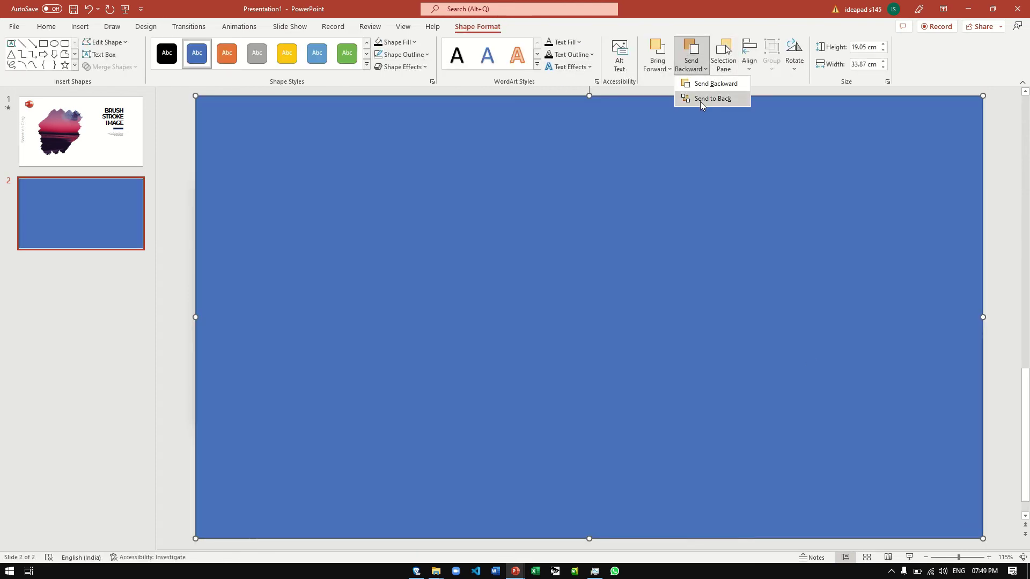
{"action": "left_click", "coordinate": [700, 99]}
{"action": "left_click", "coordinate": [396, 42]}
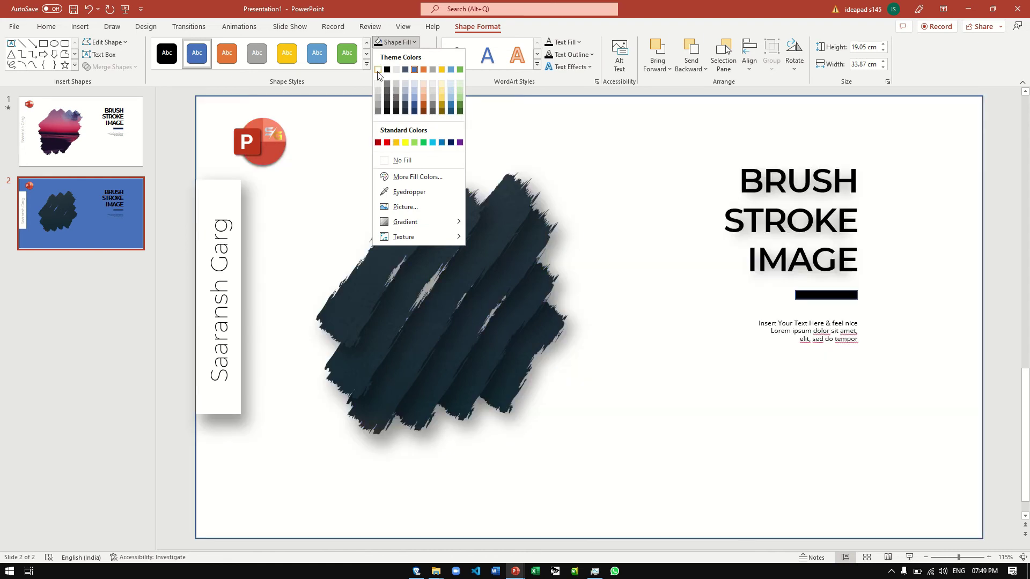
{"action": "left_click", "coordinate": [378, 69]}
{"action": "left_click", "coordinate": [402, 55]}
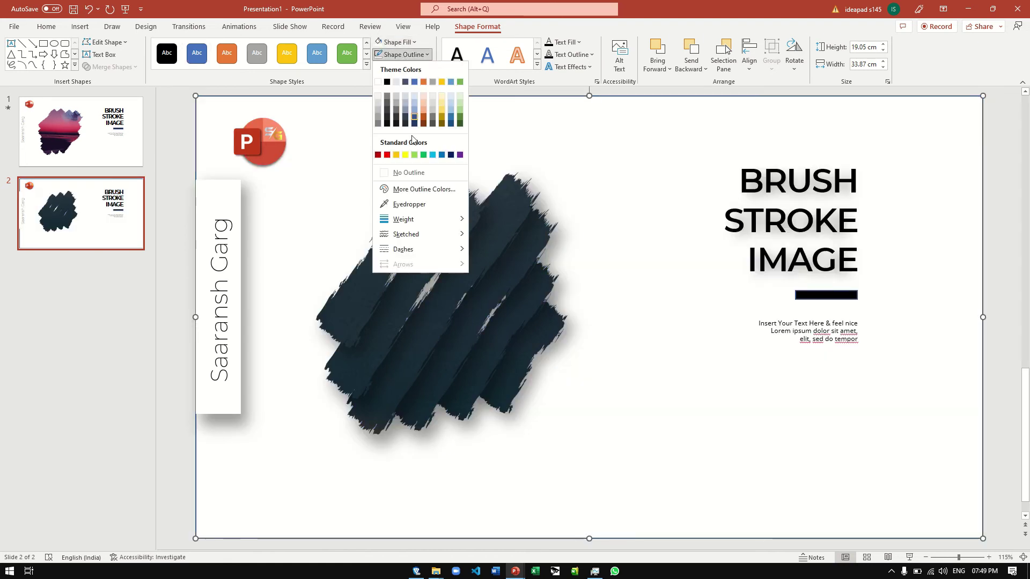
{"action": "left_click", "coordinate": [409, 172]}
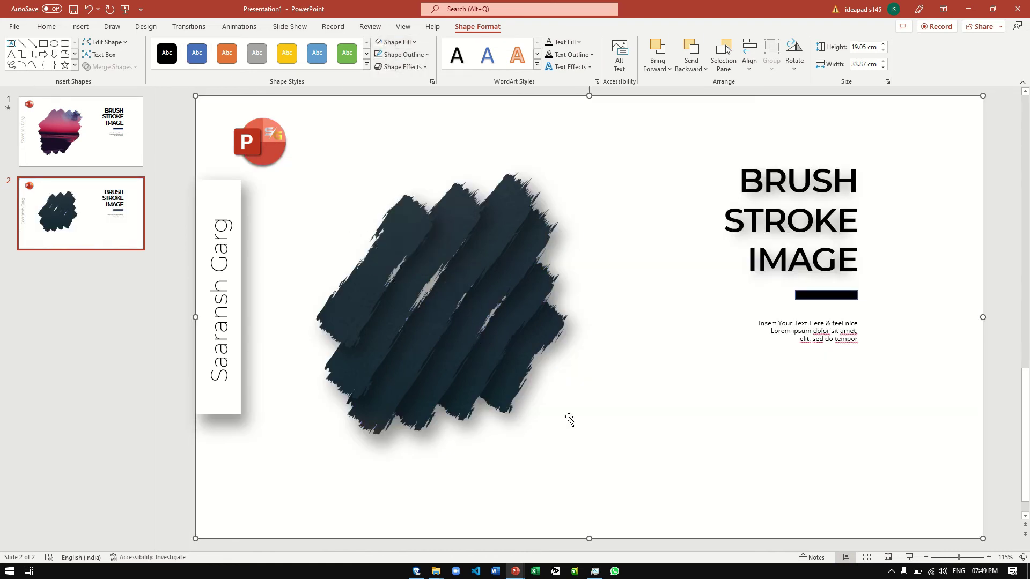
{"action": "left_click", "coordinate": [182, 180]}
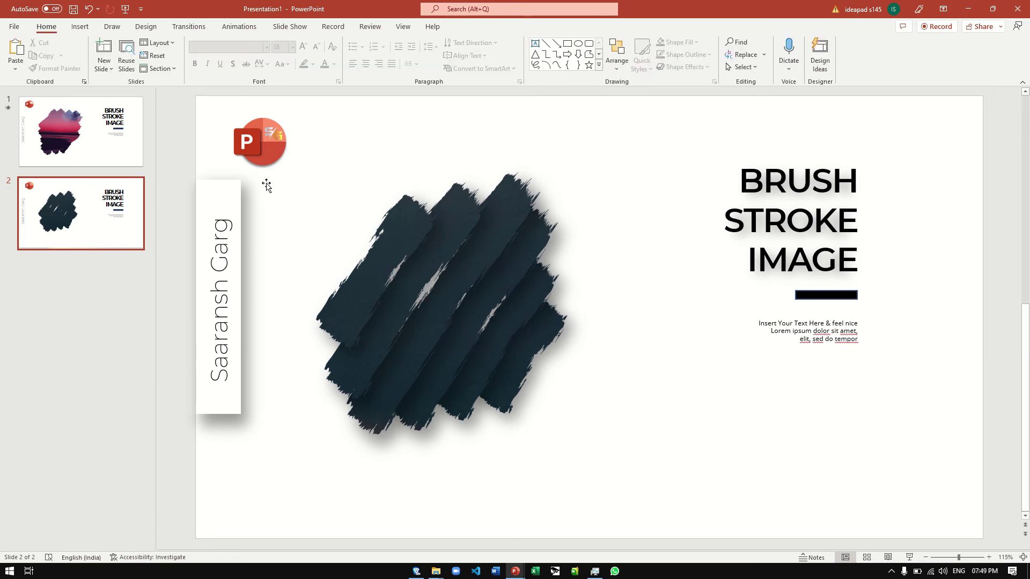
Back on Unsplash, open the grey mountain landscape photo and copy it to the clipboard
{"action": "left_click", "coordinate": [417, 571]}
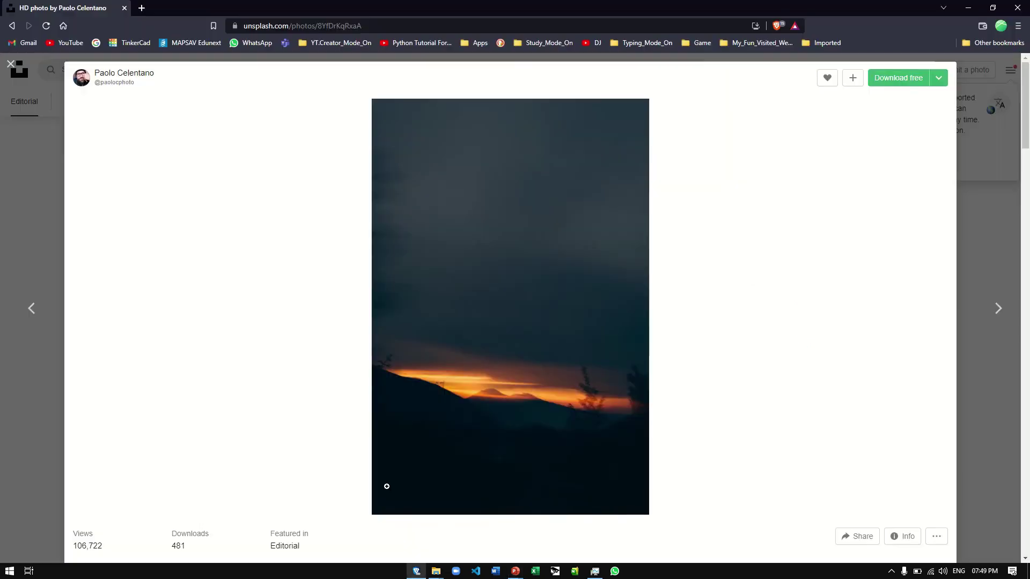
{"action": "left_click", "coordinate": [13, 67]}
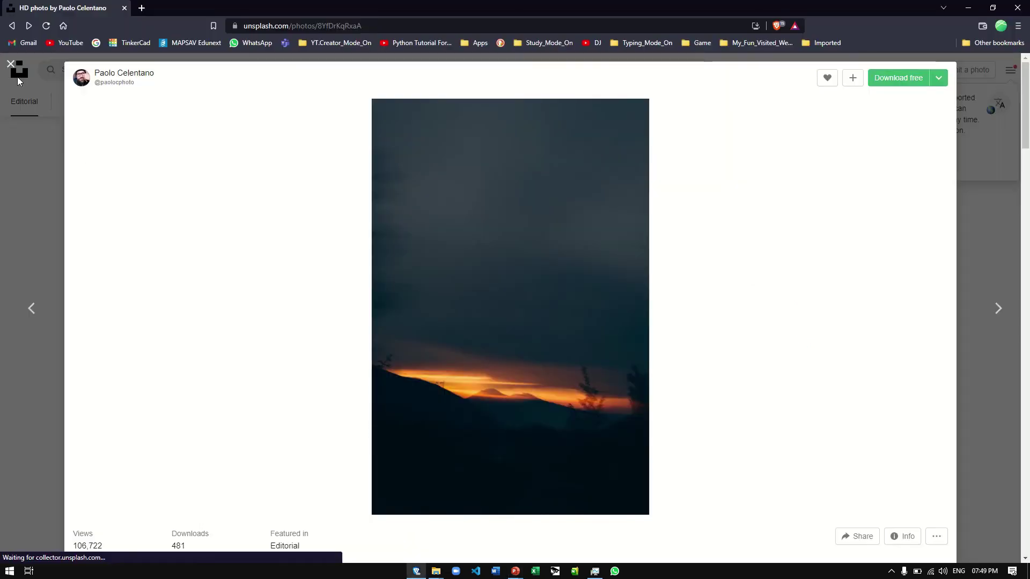
{"action": "scroll", "coordinate": [161, 215], "scroll_direction": "down", "scroll_amount": 5}
{"action": "scroll", "coordinate": [292, 358], "scroll_direction": "down", "scroll_amount": 5}
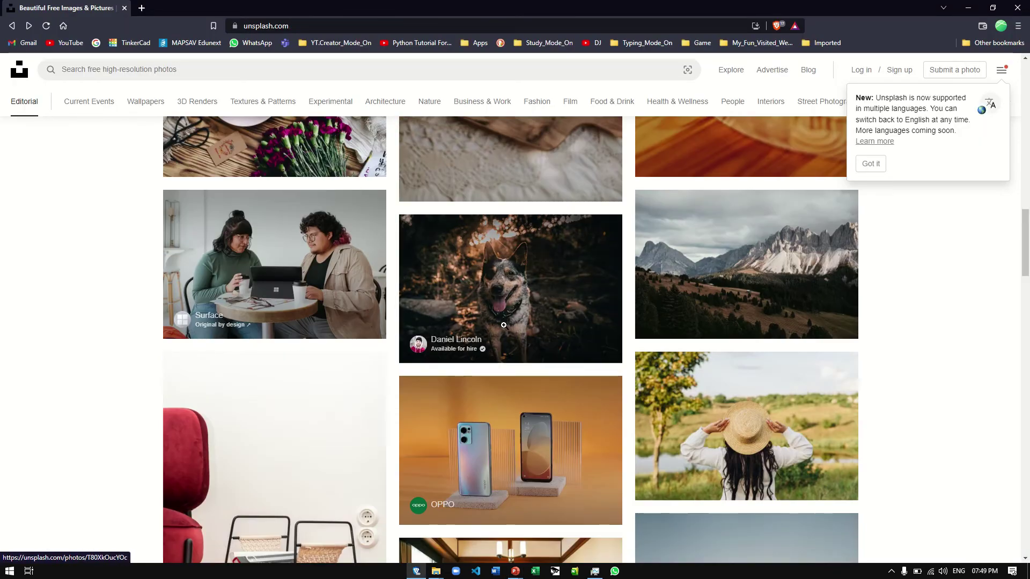
{"action": "left_click", "coordinate": [689, 272]}
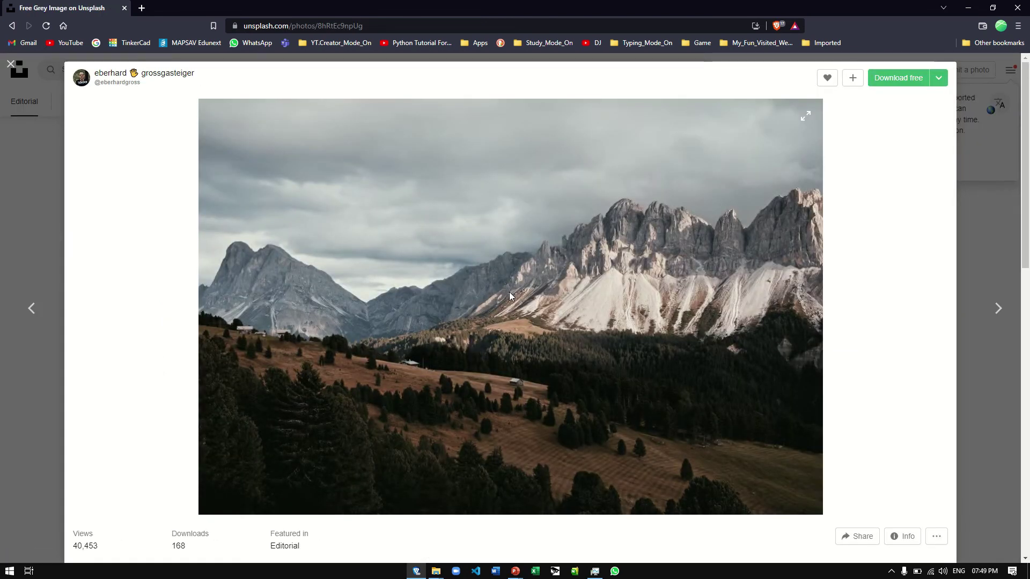
{"action": "right_click", "coordinate": [509, 292]}
{"action": "left_click", "coordinate": [547, 327]}
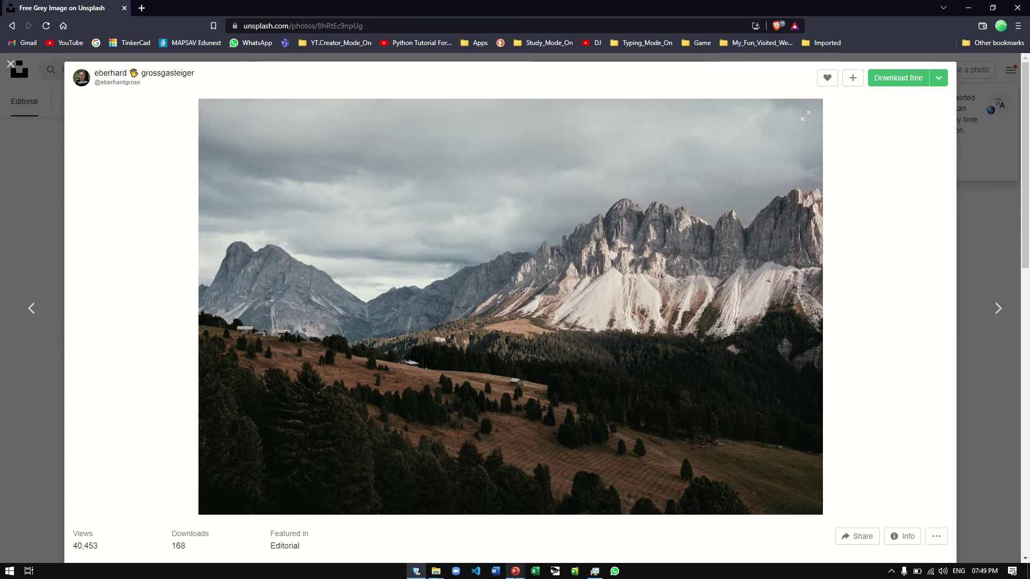
{"action": "left_click", "coordinate": [456, 529]}
Set slide 2's background to the copied mountain photo via Picture fill from Clipboard
{"action": "right_click", "coordinate": [105, 236]}
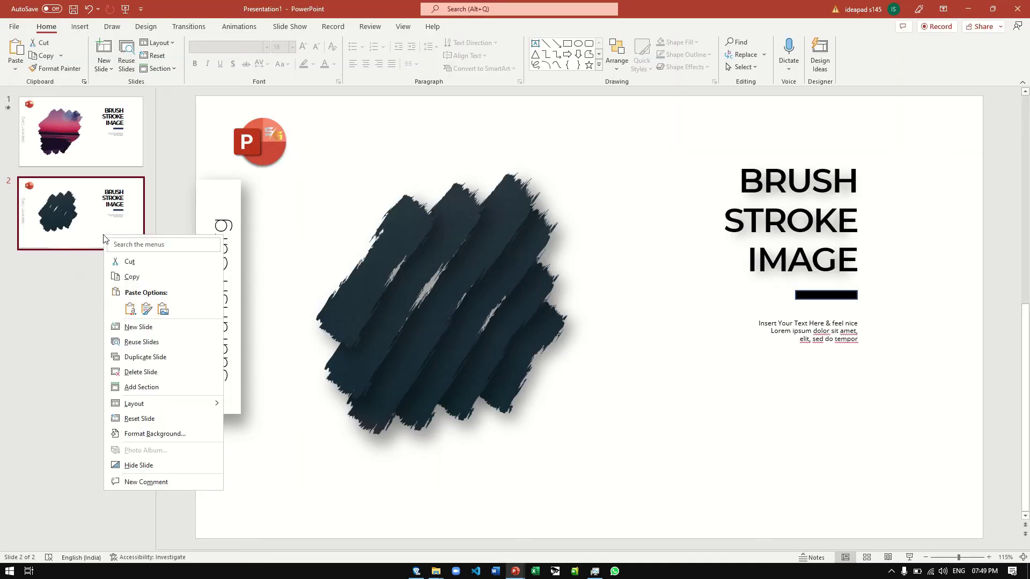
{"action": "left_click", "coordinate": [172, 435]}
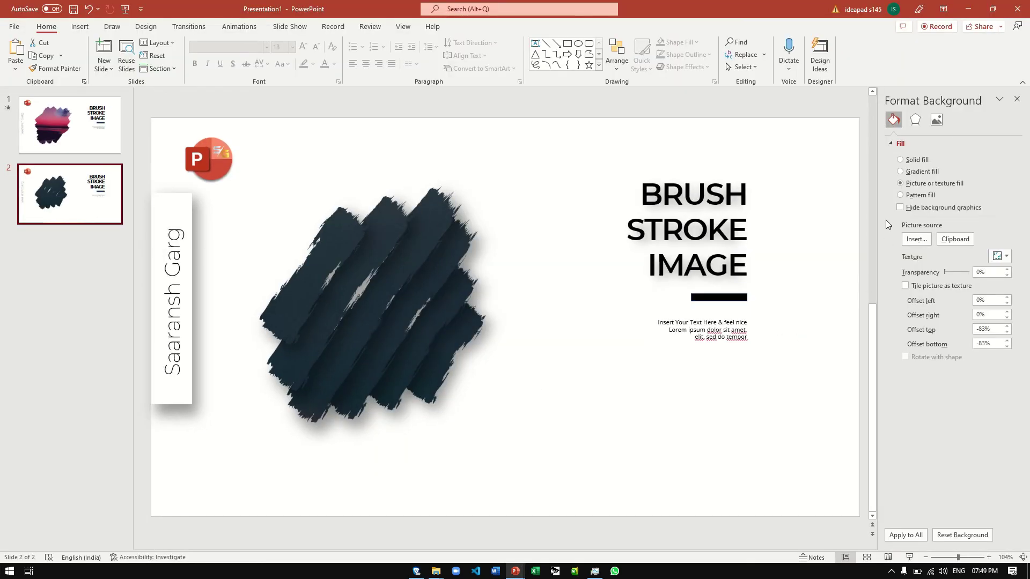
{"action": "left_click", "coordinate": [948, 237]}
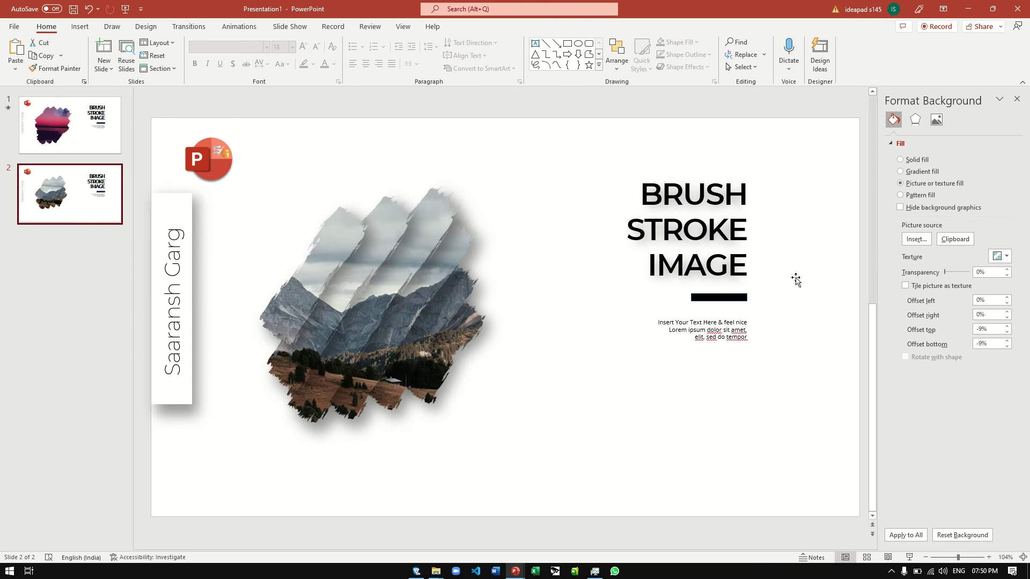
{"action": "left_click", "coordinate": [1017, 99]}
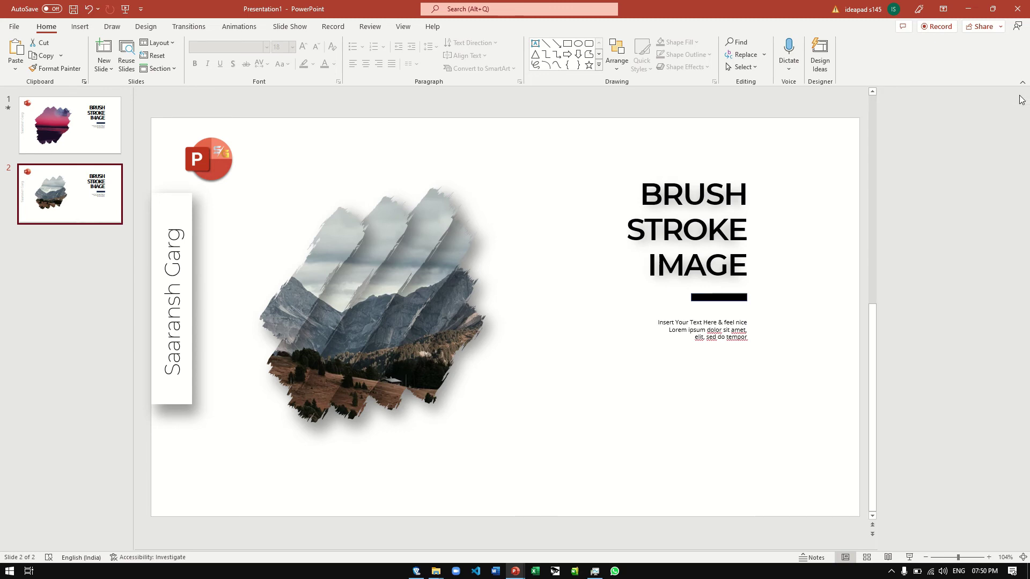
{"action": "key", "text": "shift+F5"}
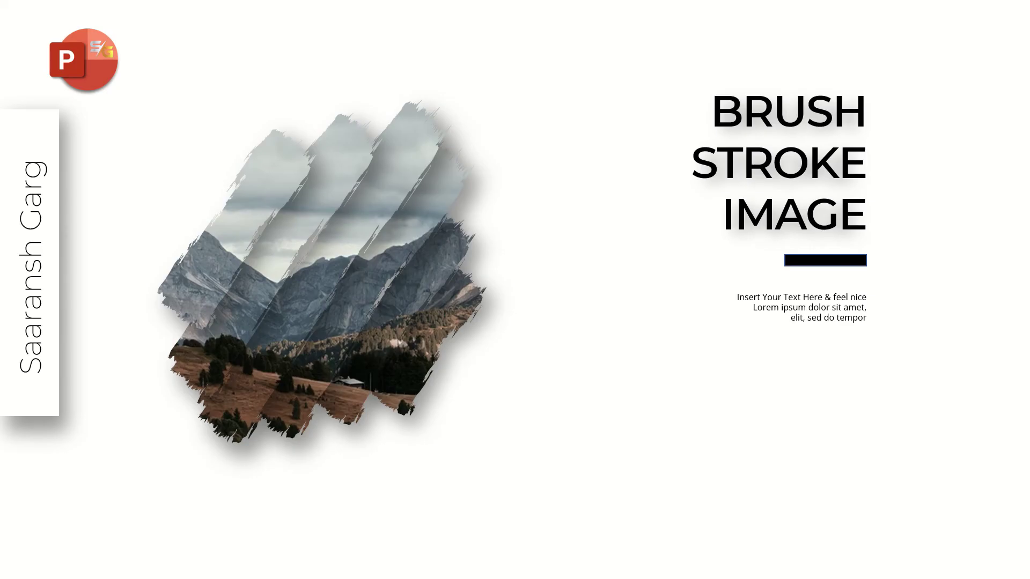
{"action": "key", "text": "Escape"}
{"action": "left_click", "coordinate": [129, 164]}
{"action": "key", "text": "F5"}
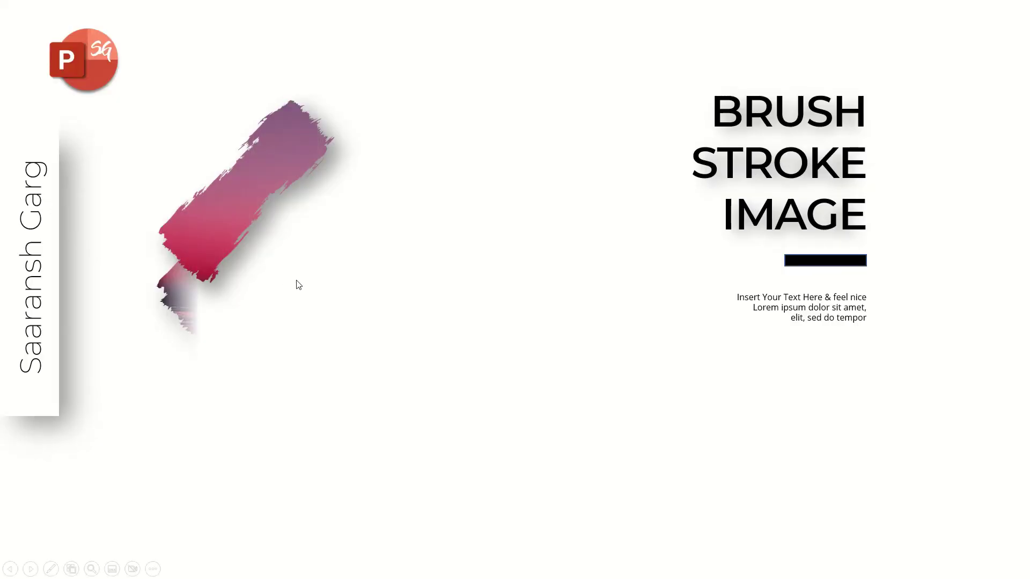
{"action": "key", "text": "Escape"}
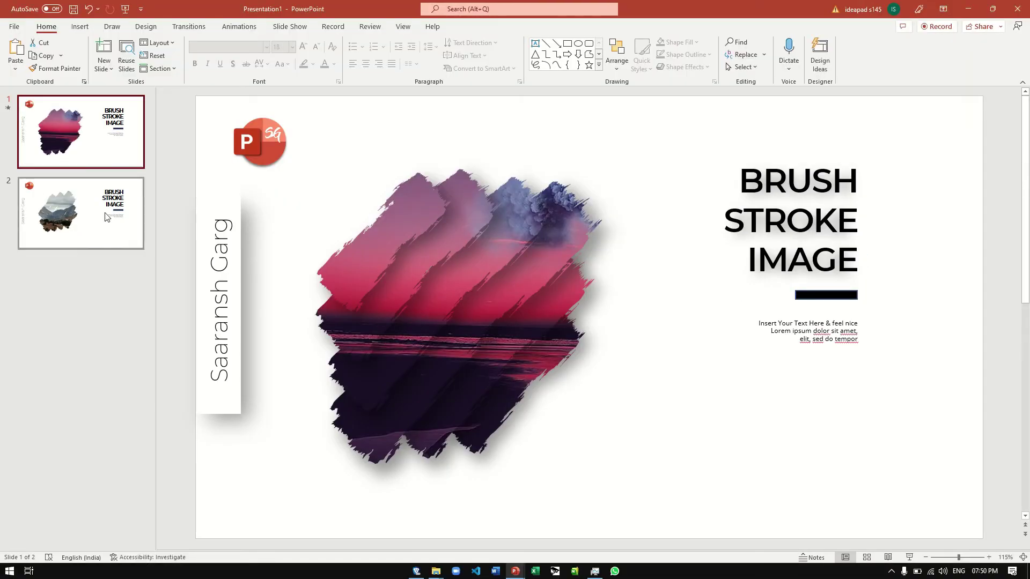
{"action": "left_click", "coordinate": [106, 216]}
Select the individual brush strokes inside the mountain image group on slide 2
{"action": "left_click", "coordinate": [378, 259]}
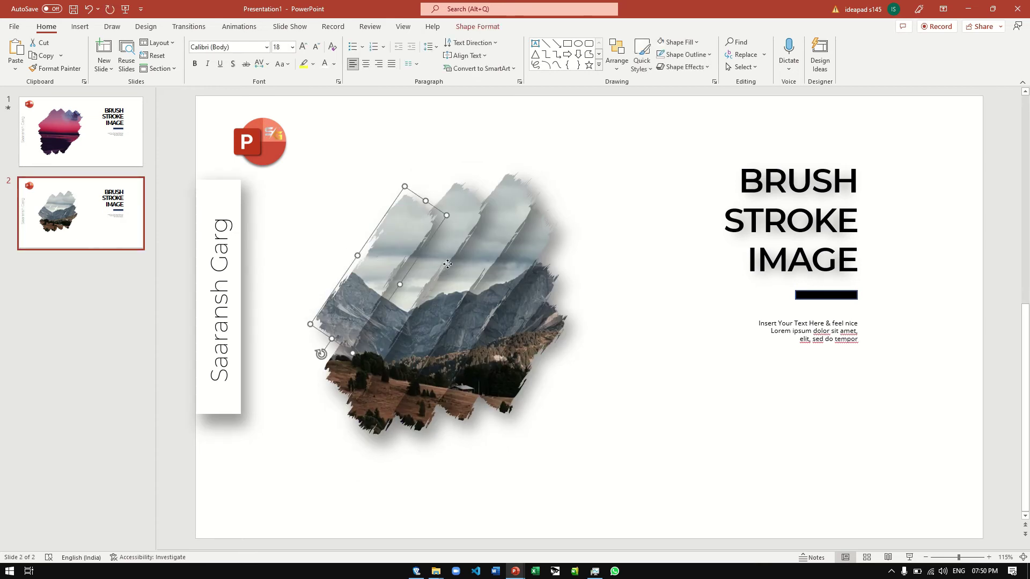
{"action": "left_click", "coordinate": [456, 267]}
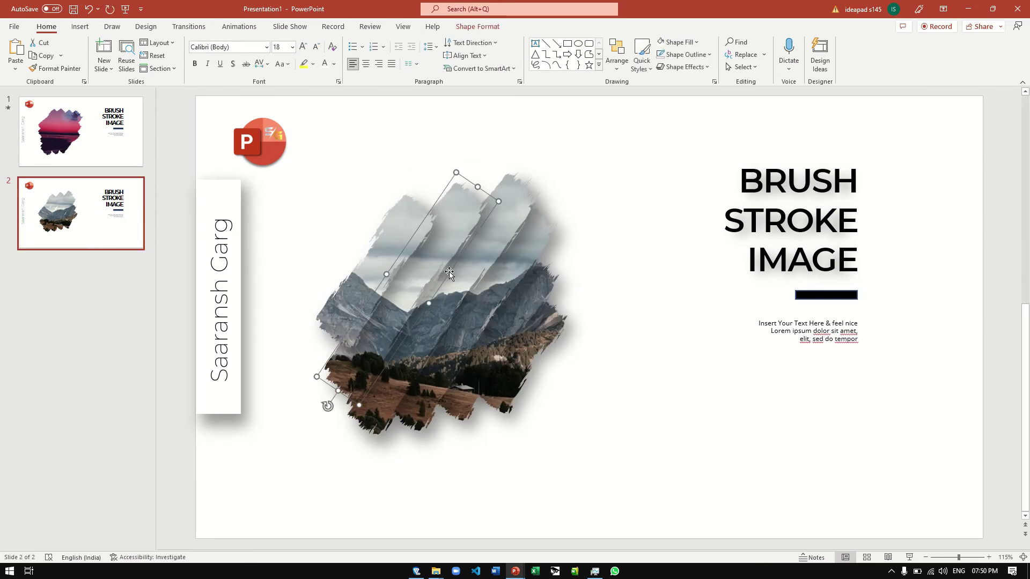
{"action": "left_click", "coordinate": [395, 246]}
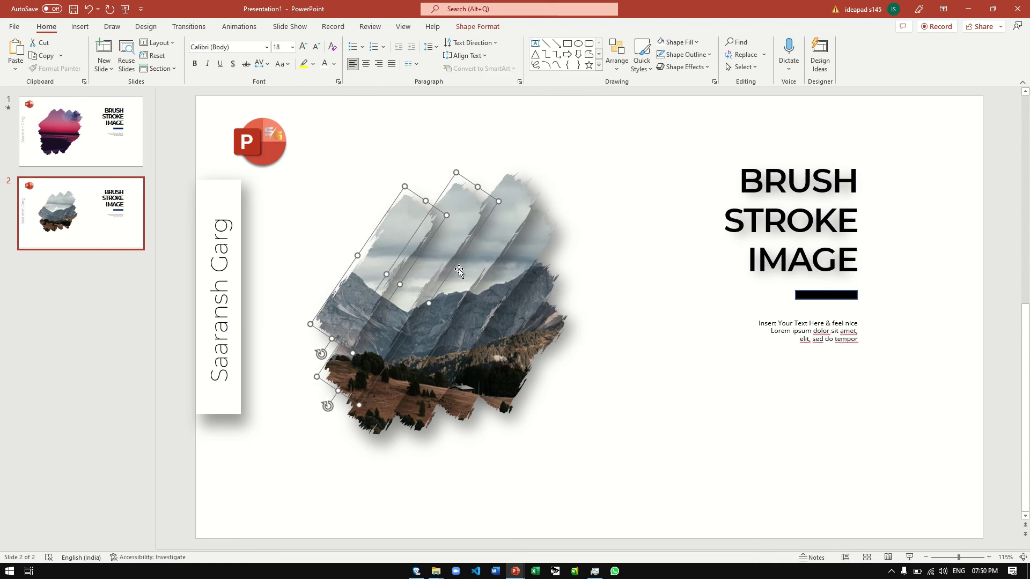
{"action": "left_click", "coordinate": [478, 246], "text": "shift"}
{"action": "left_click", "coordinate": [518, 237], "text": "shift"}
{"action": "left_click", "coordinate": [529, 271], "text": "shift"}
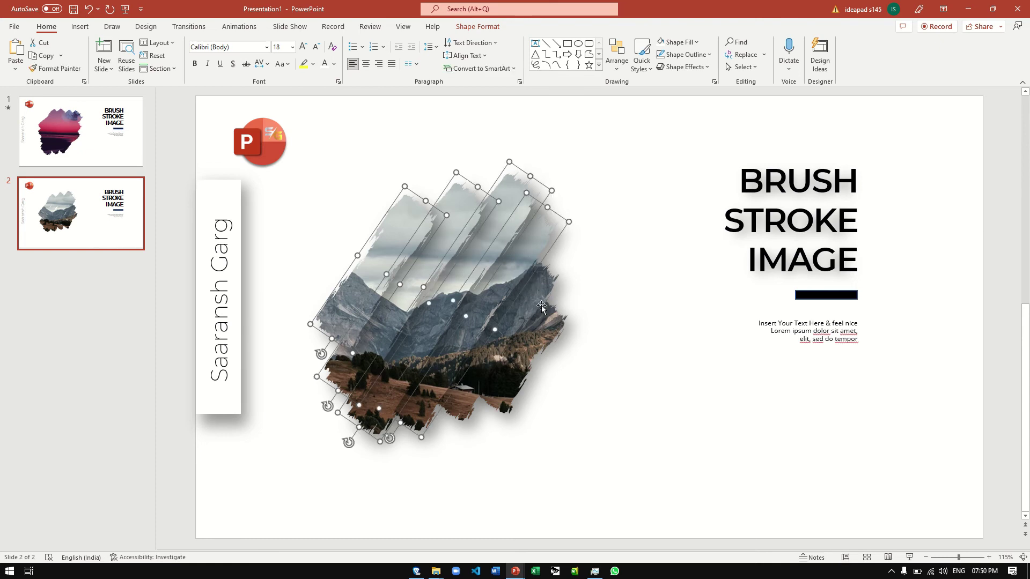
{"action": "key", "text": "ctrl+z"}
{"action": "key", "text": "ctrl+z"}
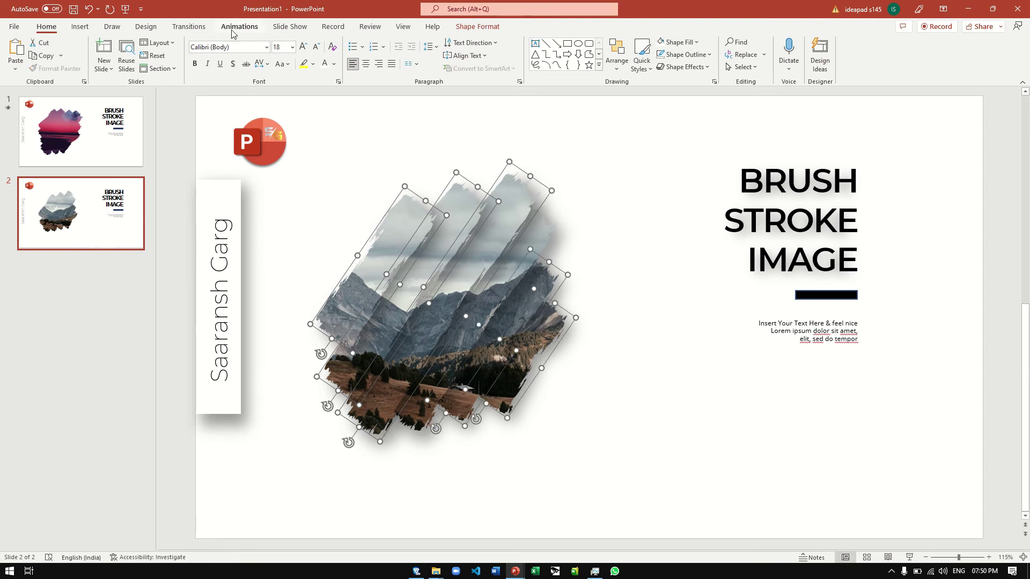
{"action": "left_click", "coordinate": [240, 27]}
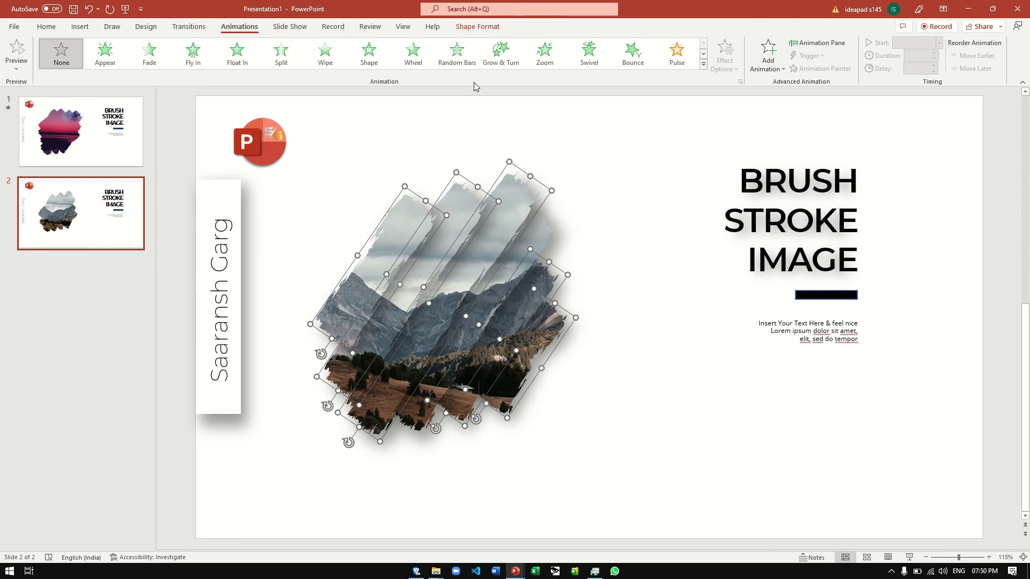
Apply a Wipe entrance to the selected strokes with Start set to After Previous
{"action": "left_click", "coordinate": [326, 54]}
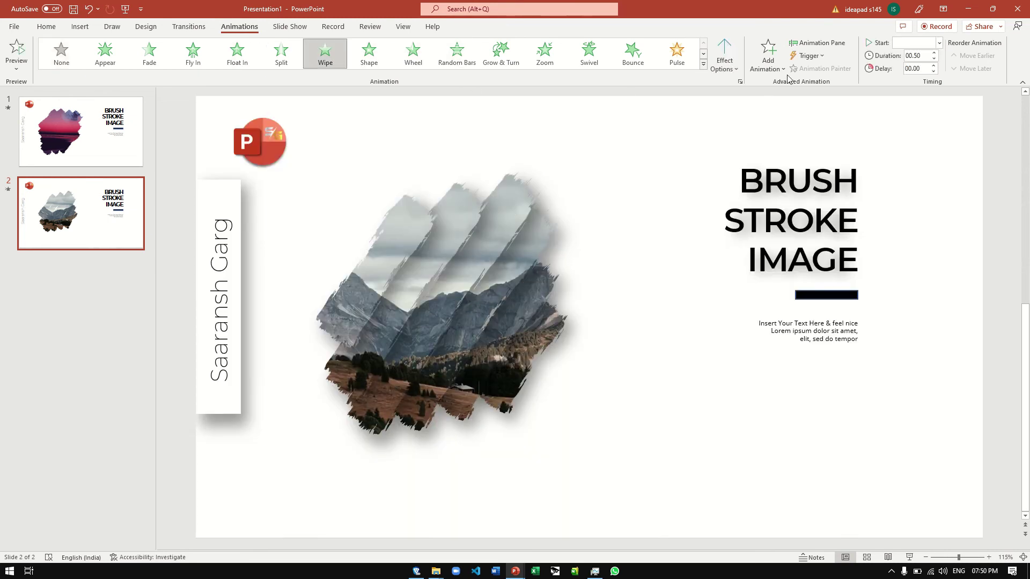
{"action": "left_click", "coordinate": [937, 44]}
{"action": "left_click", "coordinate": [912, 74]}
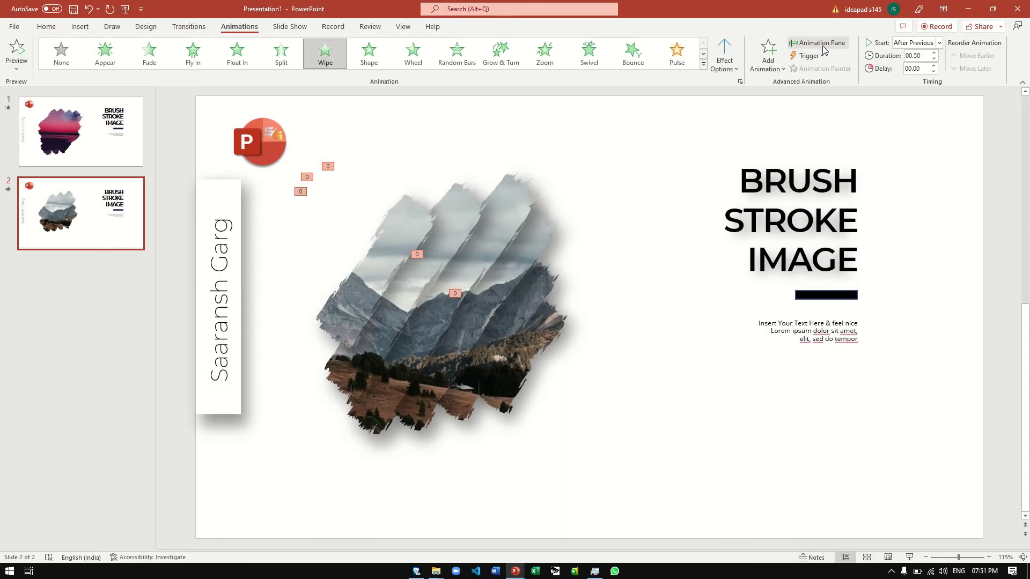
{"action": "left_click", "coordinate": [821, 43]}
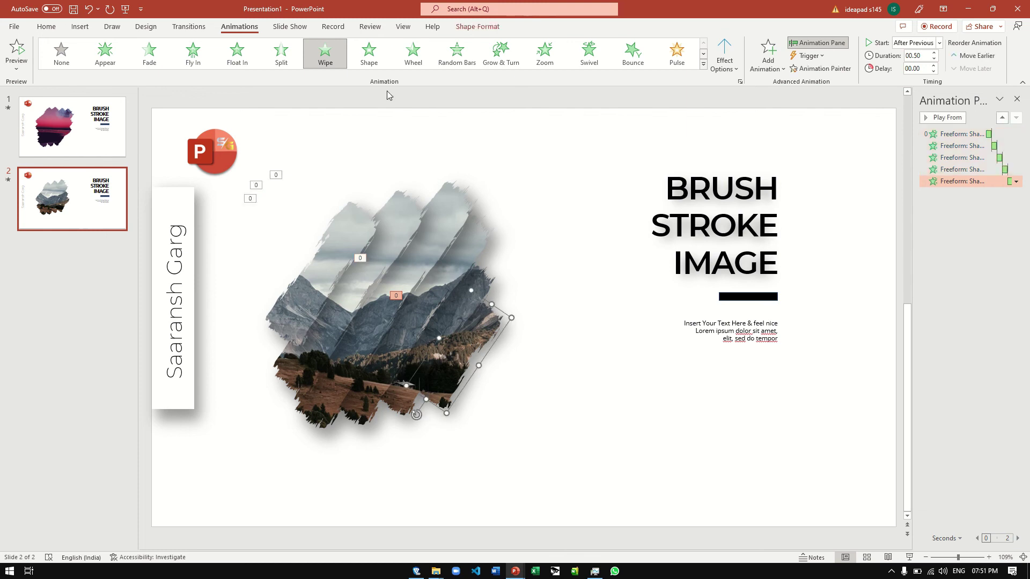
Wipe the sixth stroke, move it to fourth place, and set After Previous/With Previous timings
{"action": "left_click", "coordinate": [487, 280]}
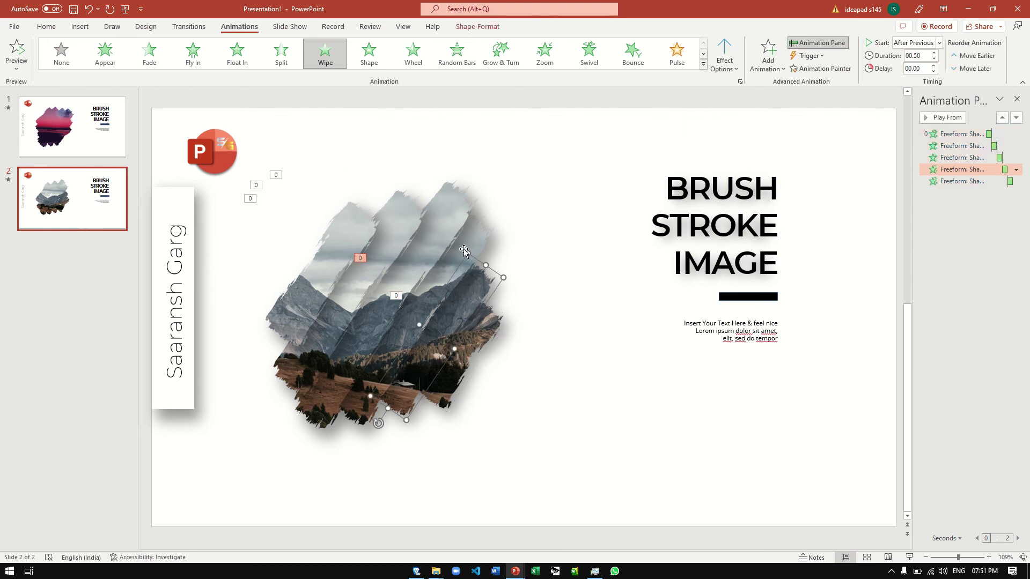
{"action": "left_click", "coordinate": [464, 248]}
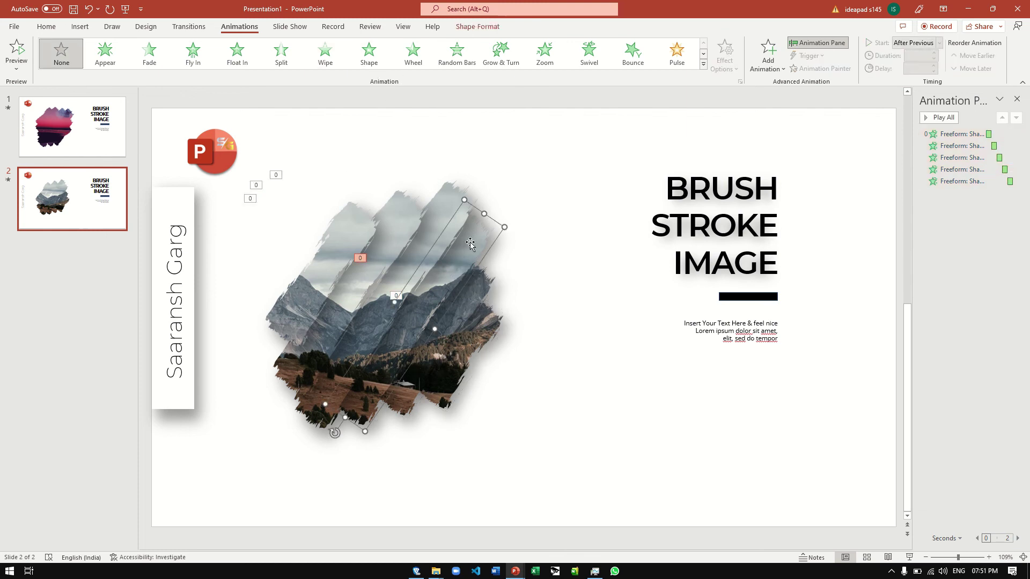
{"action": "left_click", "coordinate": [325, 56]}
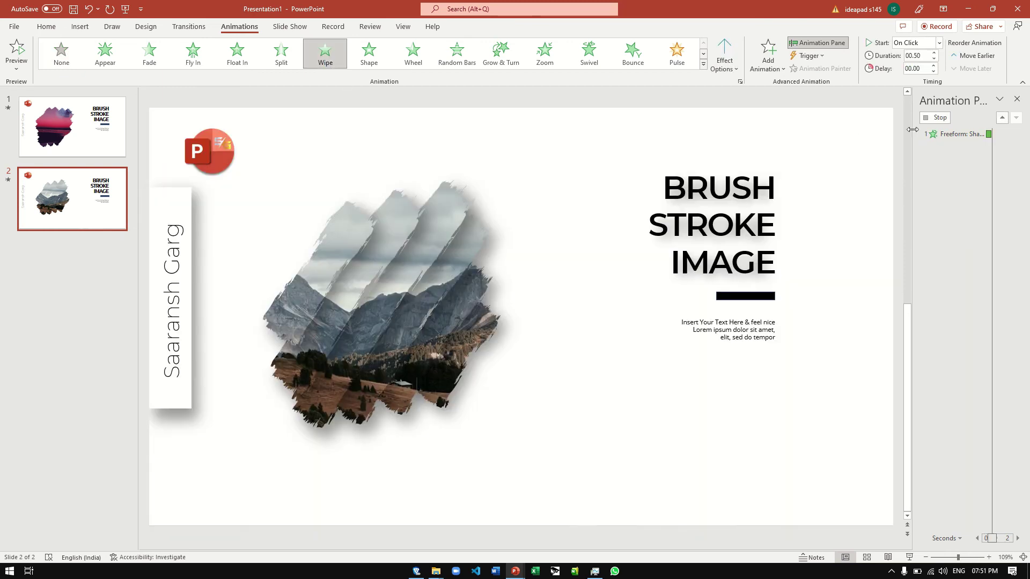
{"action": "left_click", "coordinate": [937, 117]}
{"action": "left_click_drag", "start_coordinate": [961, 193], "coordinate": [958, 160]}
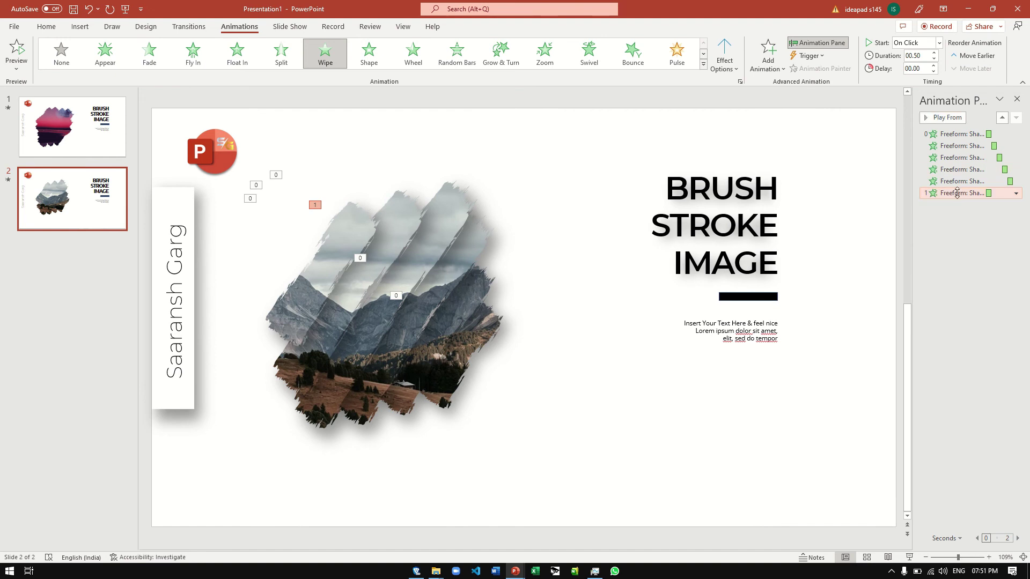
{"action": "left_click", "coordinate": [939, 42]}
{"action": "left_click", "coordinate": [915, 80]}
{"action": "left_click", "coordinate": [947, 134]}
{"action": "left_click", "coordinate": [939, 42]}
{"action": "left_click", "coordinate": [915, 69]}
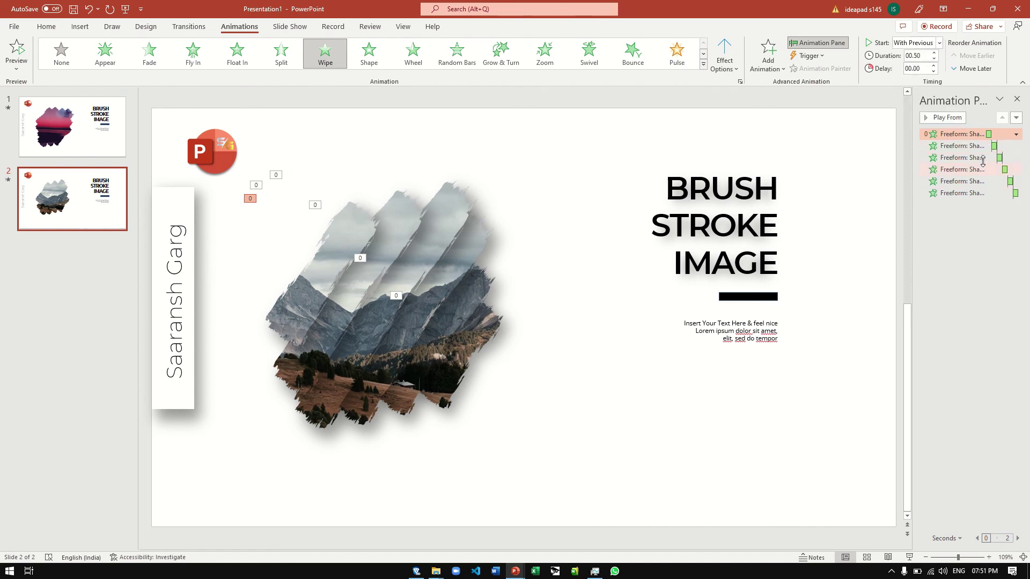
Set all six Wipes to From Left, then the 2nd, 4th and 6th to From Right
{"action": "left_click", "coordinate": [977, 147]}
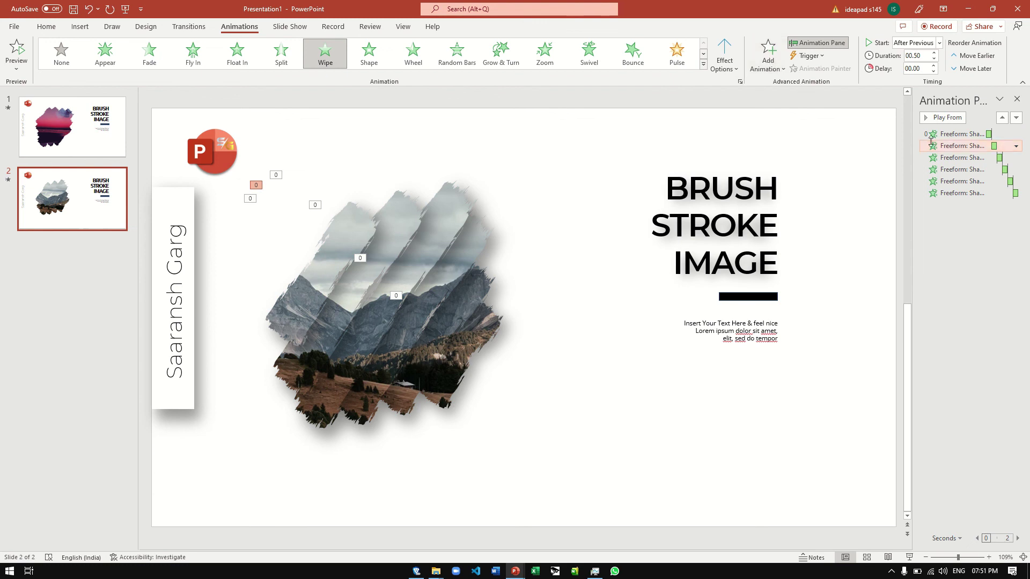
{"action": "key", "text": "ctrl+a"}
{"action": "left_click", "coordinate": [735, 64]}
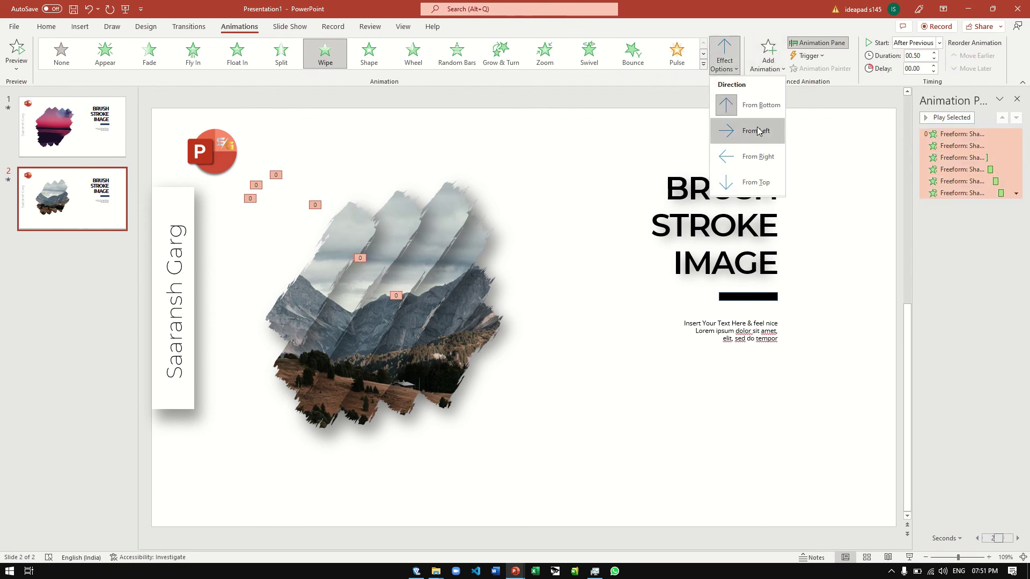
{"action": "left_click", "coordinate": [761, 131]}
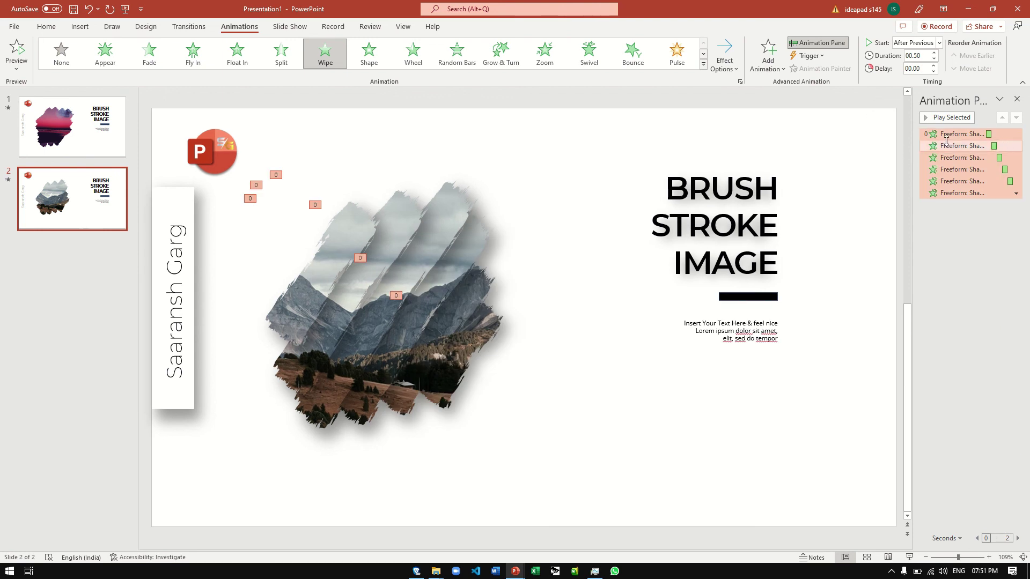
{"action": "left_click", "coordinate": [959, 147]}
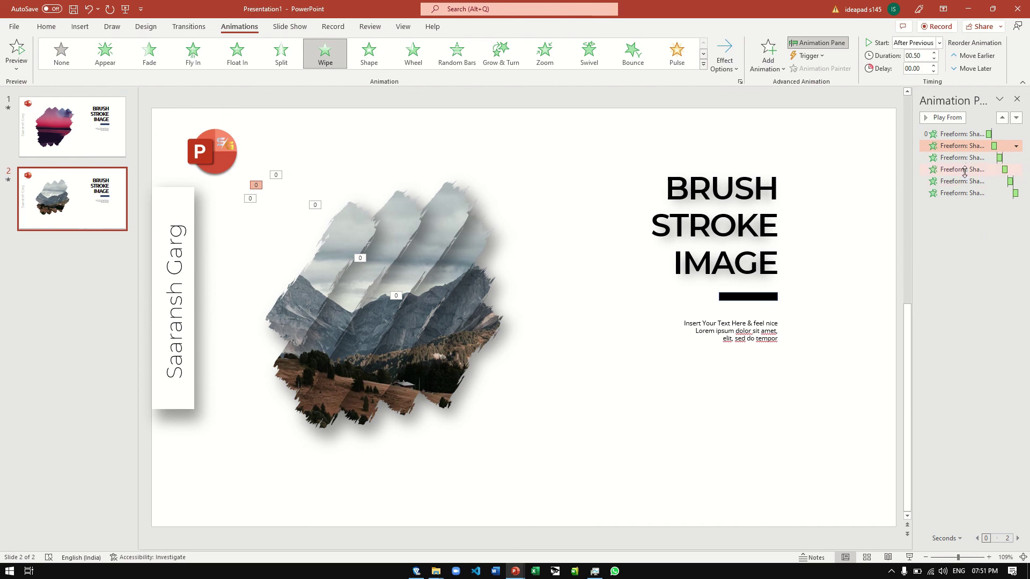
{"action": "left_click", "coordinate": [964, 169], "text": "ctrl"}
{"action": "left_click", "coordinate": [968, 193], "text": "ctrl"}
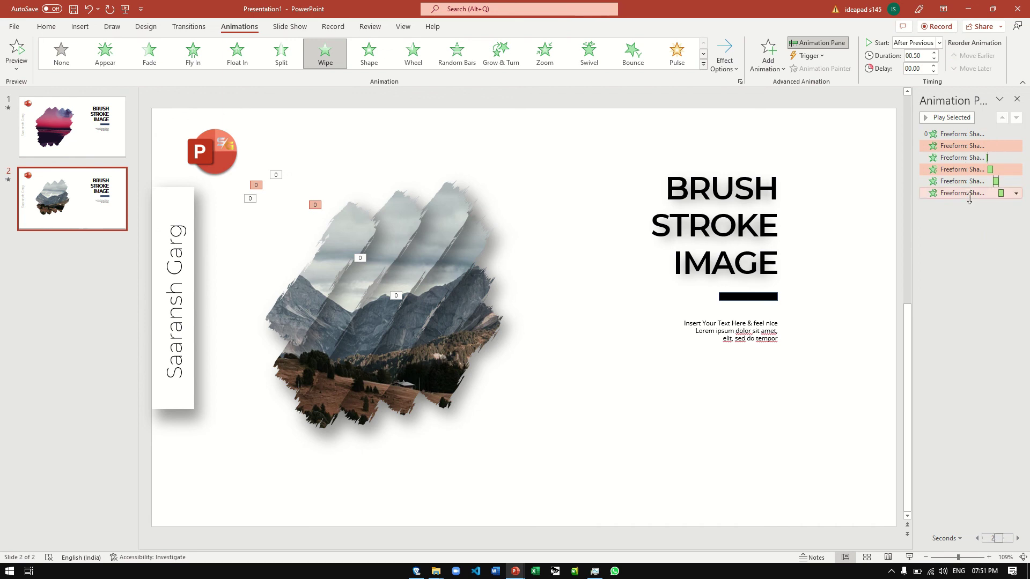
{"action": "left_click", "coordinate": [726, 61]}
{"action": "left_click", "coordinate": [757, 154]}
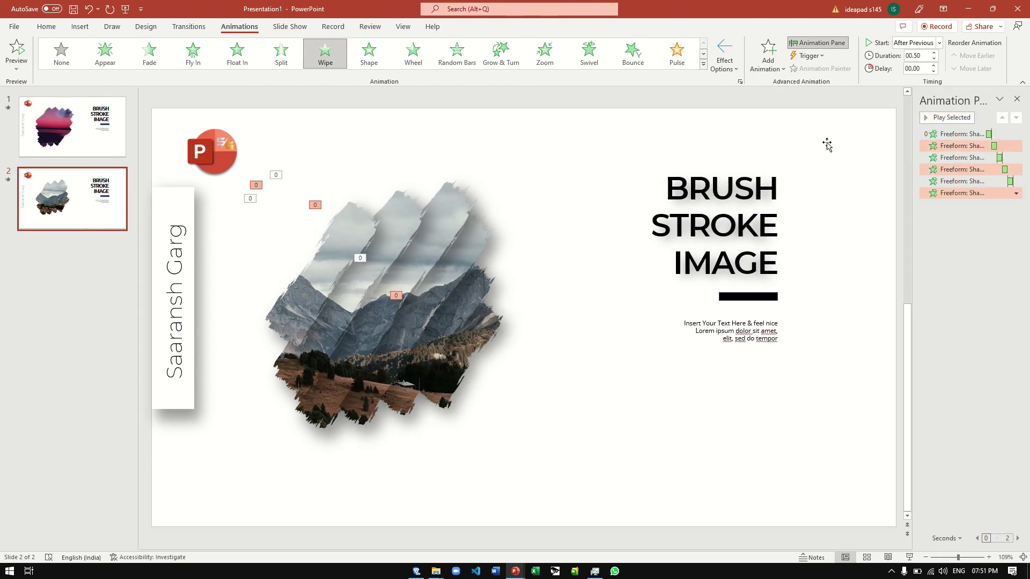
Start the slide show from slide 2 with Shift+F5
{"action": "key", "text": "shift+F5"}
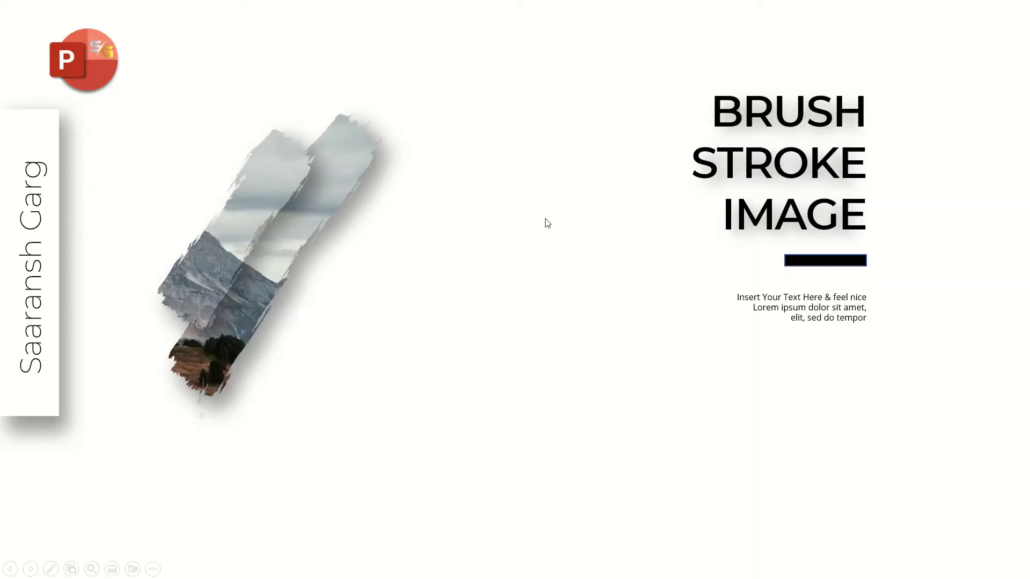